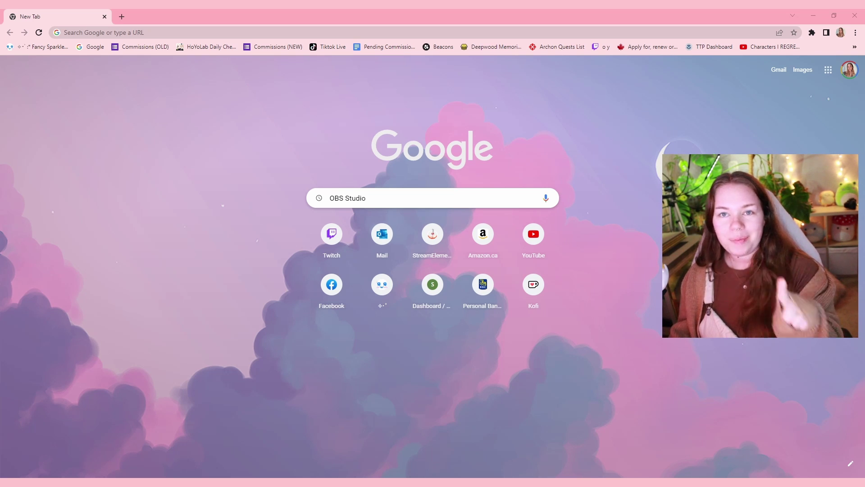
Search Google for OBS Studio and open the official obsproject.com website.
{"action": "key", "text": "Return"}
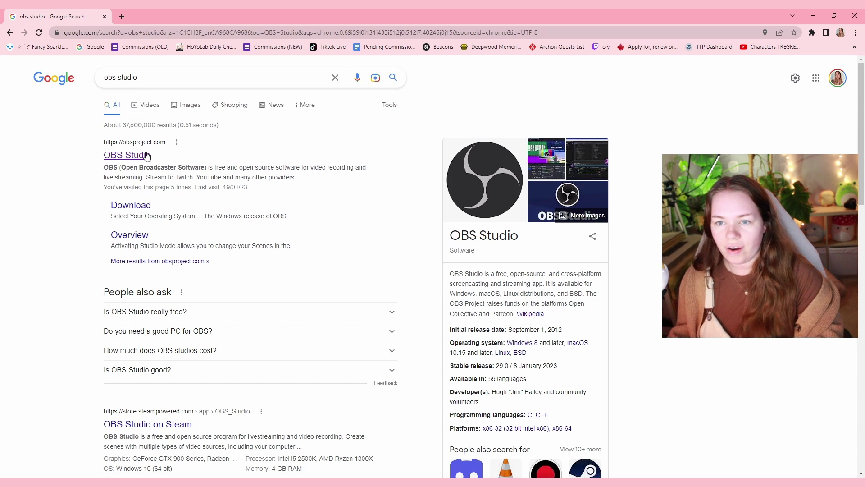
{"action": "left_click", "coordinate": [141, 155]}
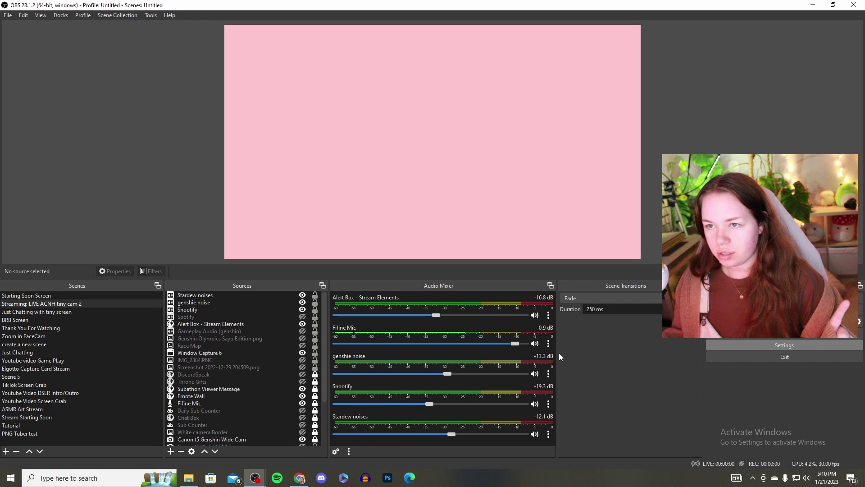
{"action": "left_click", "coordinate": [785, 344]}
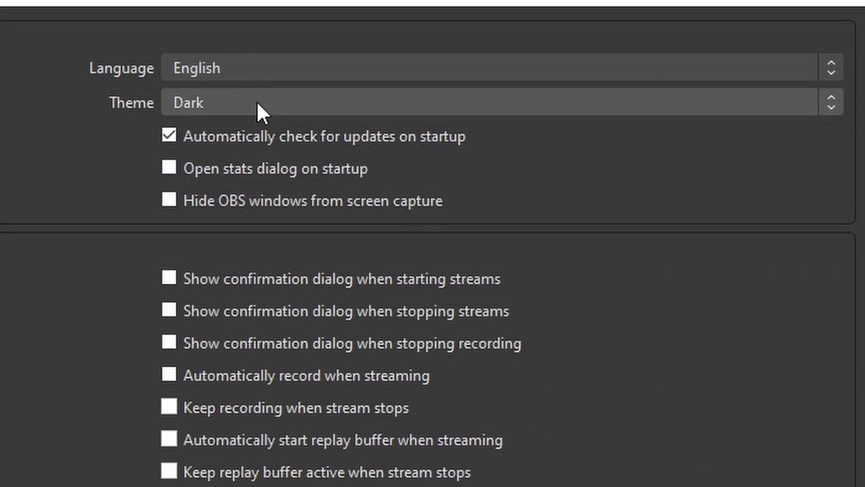
{"action": "left_click", "coordinate": [258, 103]}
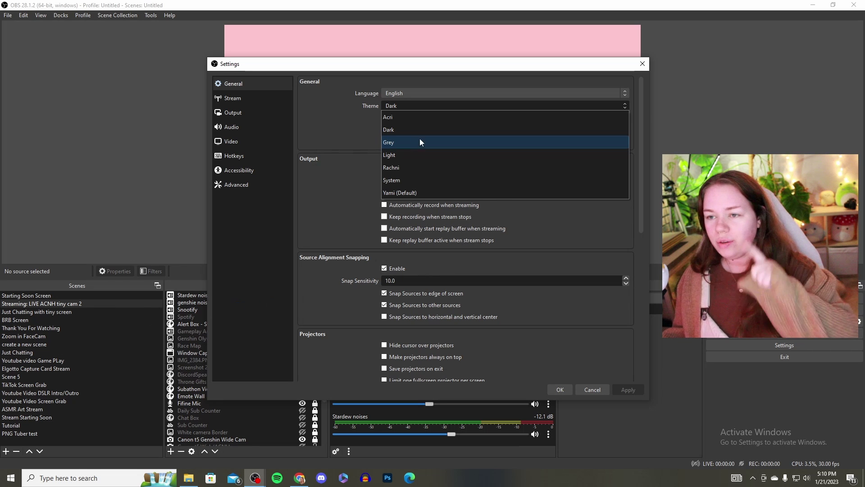
{"action": "left_click", "coordinate": [402, 104]}
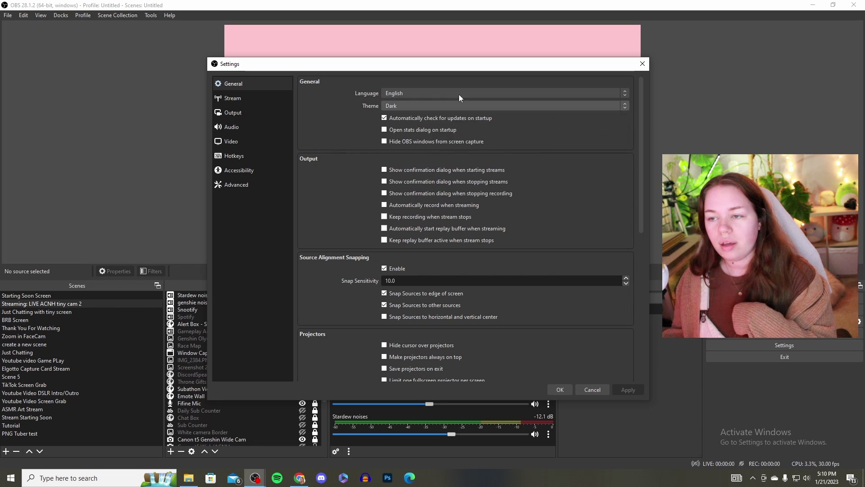
{"action": "left_click", "coordinate": [643, 63]}
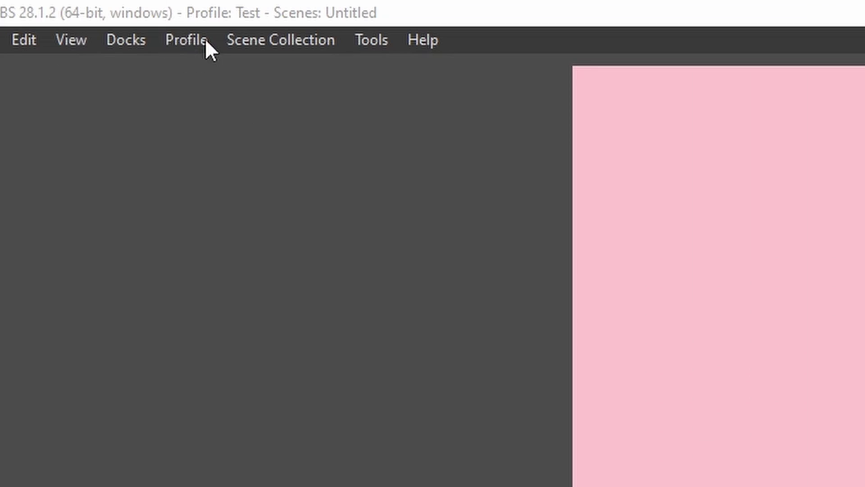
Create a new OBS profile, enter its name, and keep the auto-configuration wizard enabled.
{"action": "left_click", "coordinate": [183, 42]}
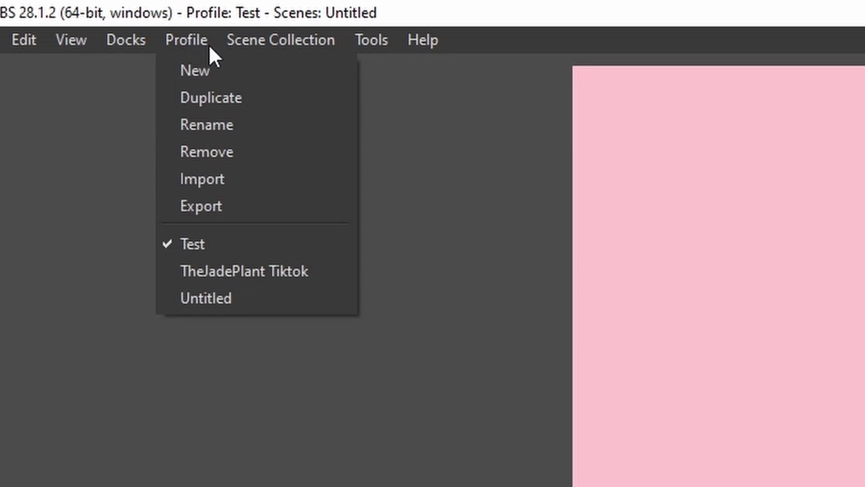
{"action": "left_click", "coordinate": [239, 64]}
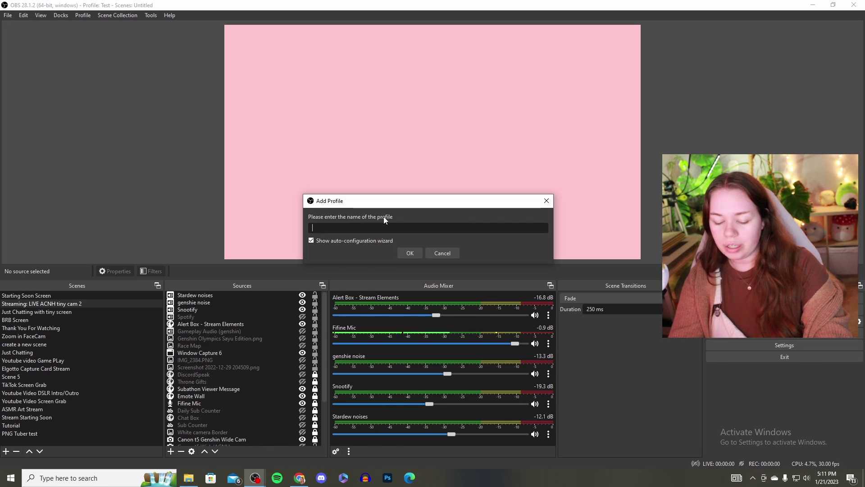
{"action": "type", "text": "Test"}
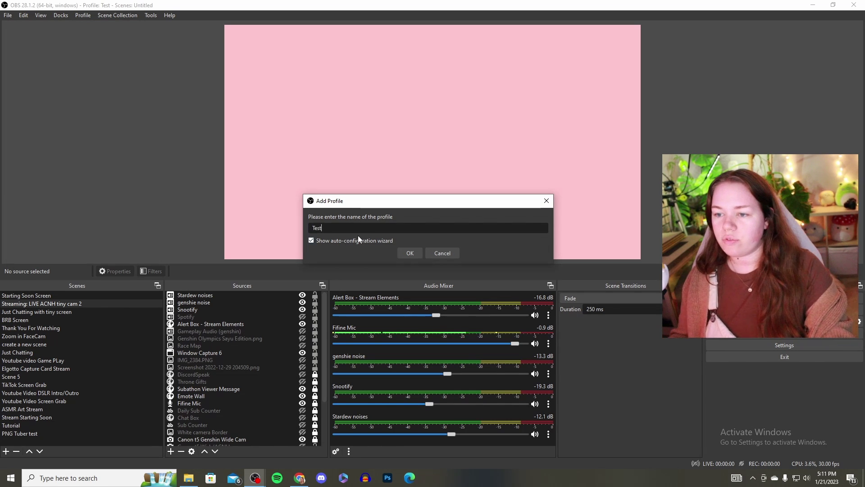
{"action": "left_click", "coordinate": [409, 252]}
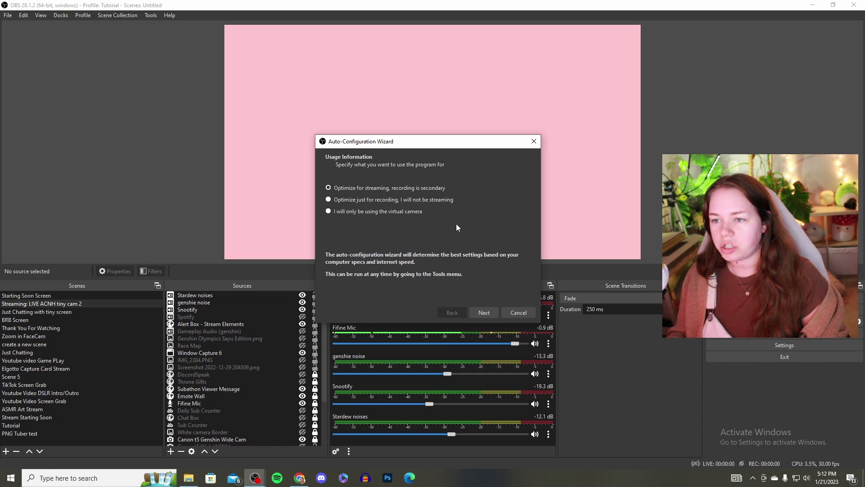
Keep the wizard's 1920x1080 base resolution and the 60-or-30 fps (prefer 60) setting.
{"action": "key", "text": "Return"}
{"action": "left_click", "coordinate": [420, 188]}
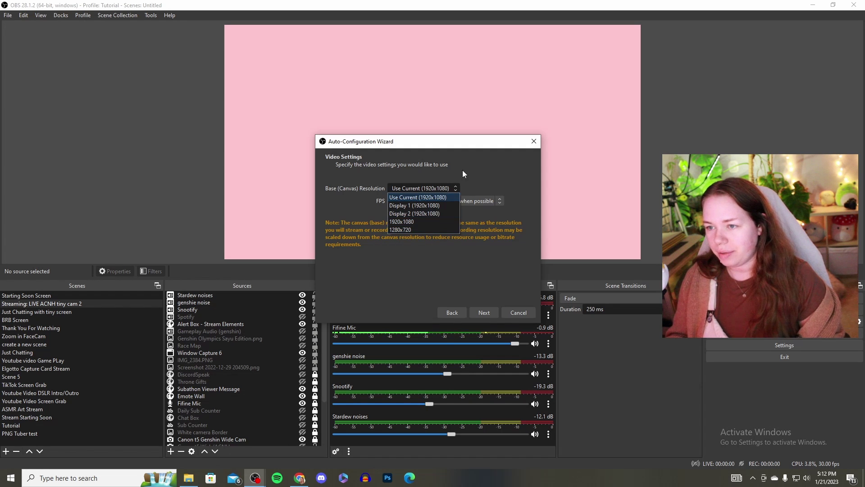
{"action": "left_click", "coordinate": [516, 179]}
{"action": "left_click", "coordinate": [462, 199]}
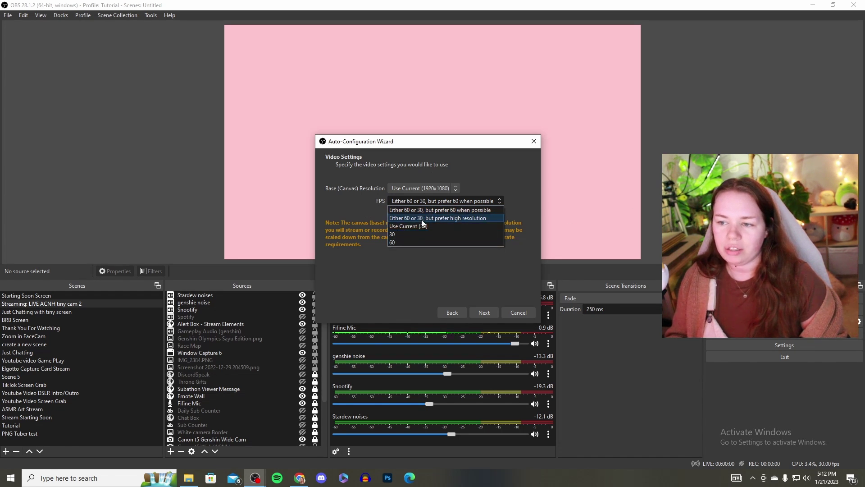
{"action": "left_click", "coordinate": [494, 299]}
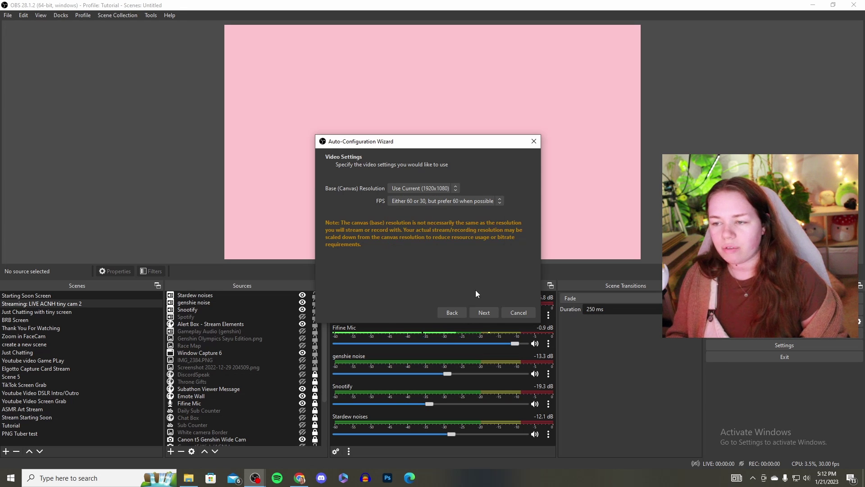
{"action": "left_click", "coordinate": [490, 313]}
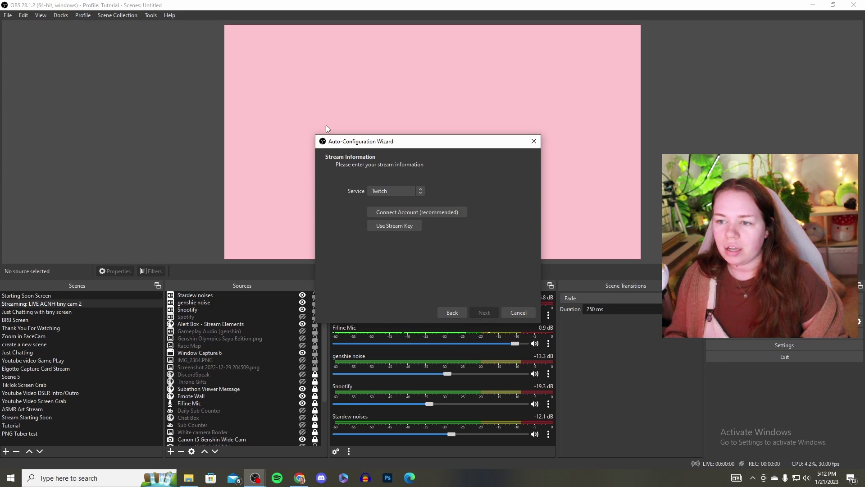
Keep Twitch as the service, connect the Twitch account, and run the bandwidth test to finish.
{"action": "left_click_drag", "start_coordinate": [411, 144], "coordinate": [428, 124]}
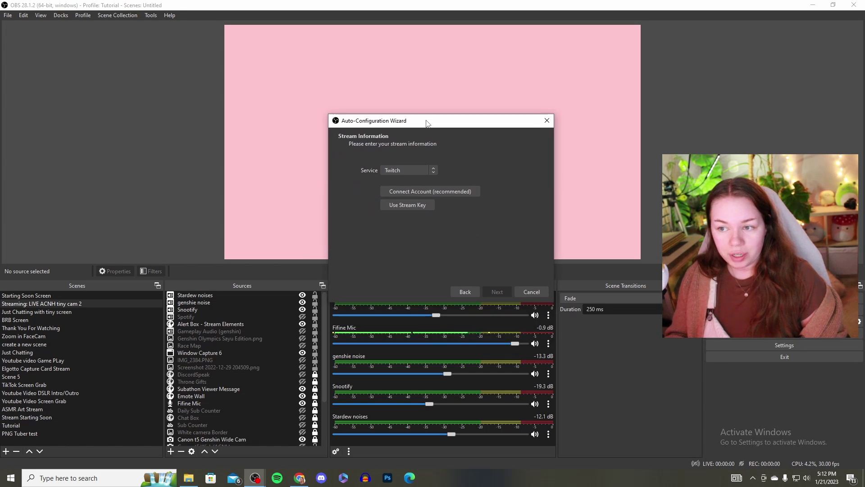
{"action": "left_click", "coordinate": [407, 172]}
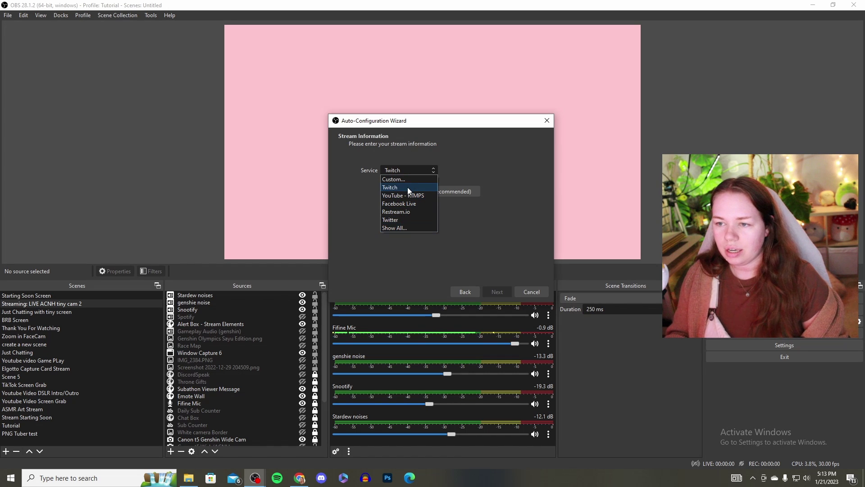
{"action": "left_click", "coordinate": [481, 157]}
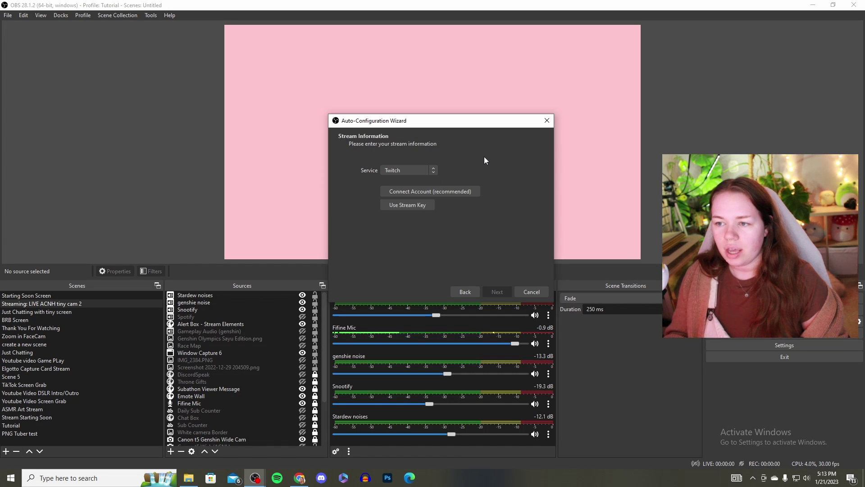
{"action": "left_click", "coordinate": [452, 191]}
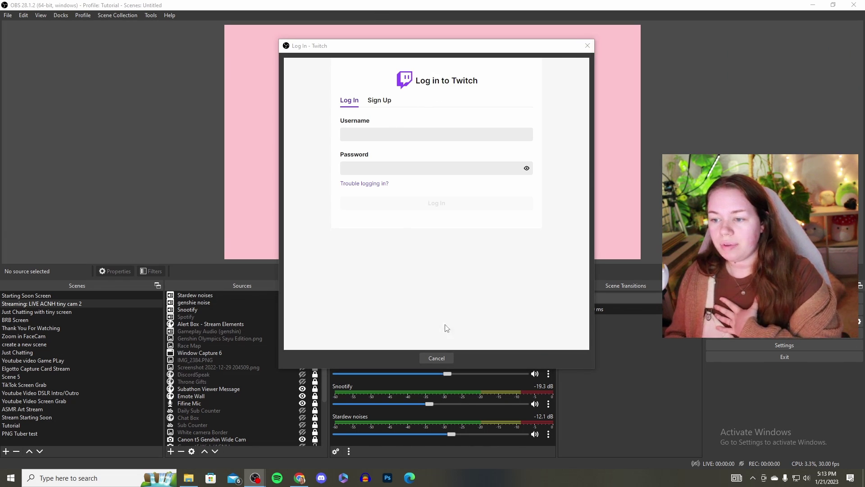
{"action": "left_click", "coordinate": [438, 357]}
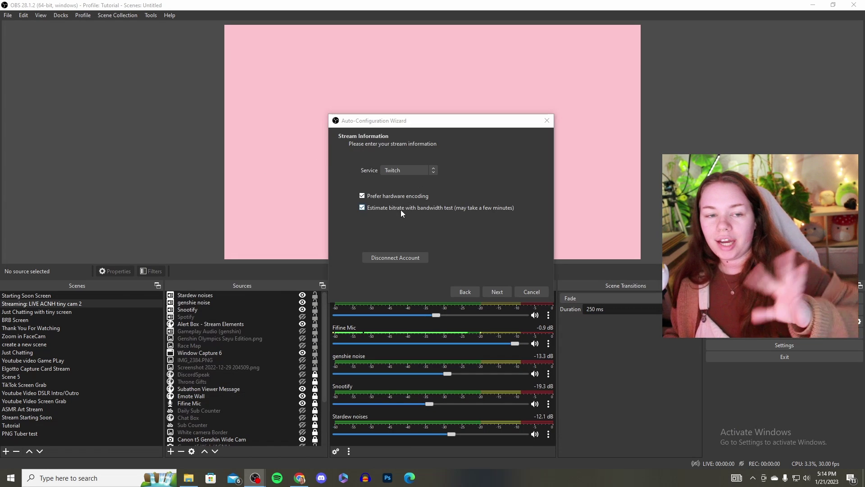
{"action": "left_click", "coordinate": [492, 291]}
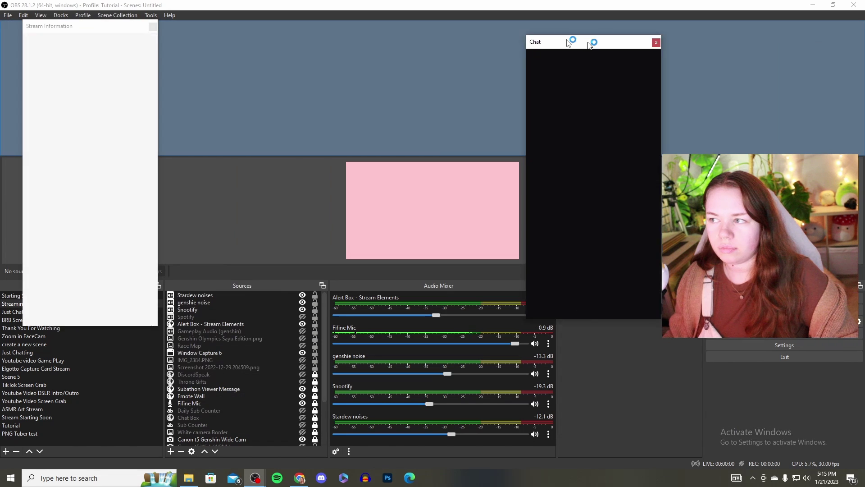
Dock the Chat panel along the top and close the Stream Information panel.
{"action": "left_click_drag", "start_coordinate": [590, 43], "coordinate": [748, 54]}
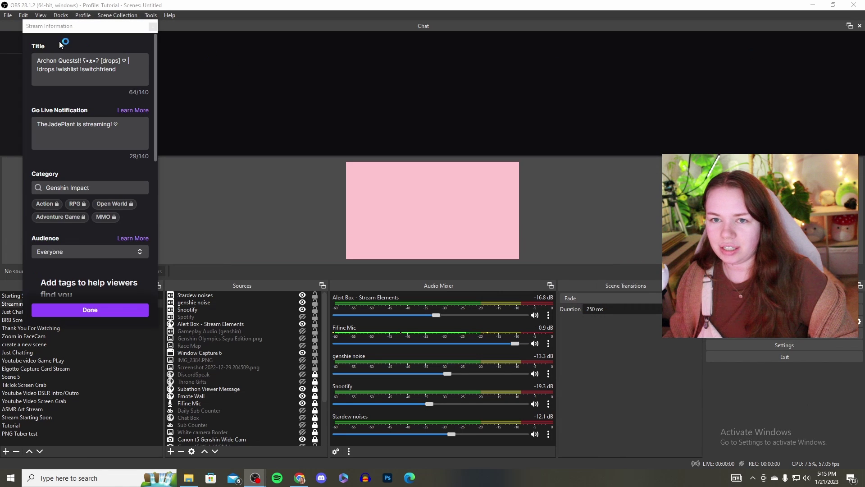
{"action": "left_click", "coordinate": [153, 27]}
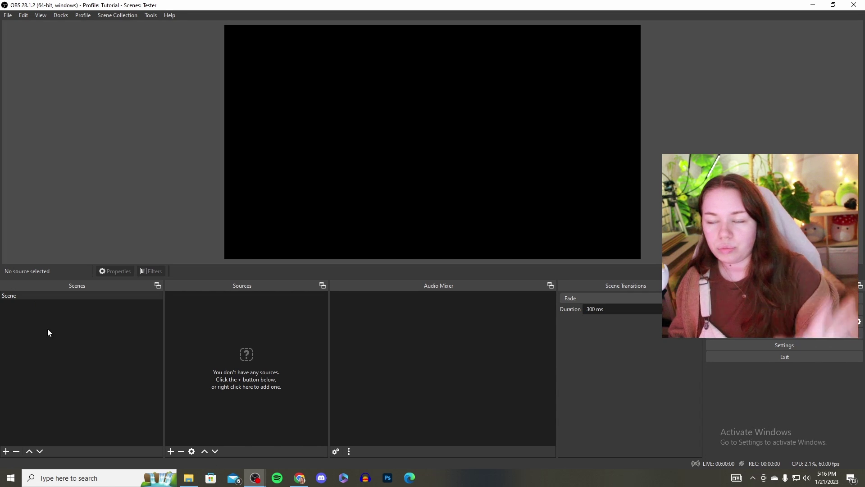
Add a scene named 'Starting Soon Screen' next to the default Scene.
{"action": "left_click", "coordinate": [30, 301]}
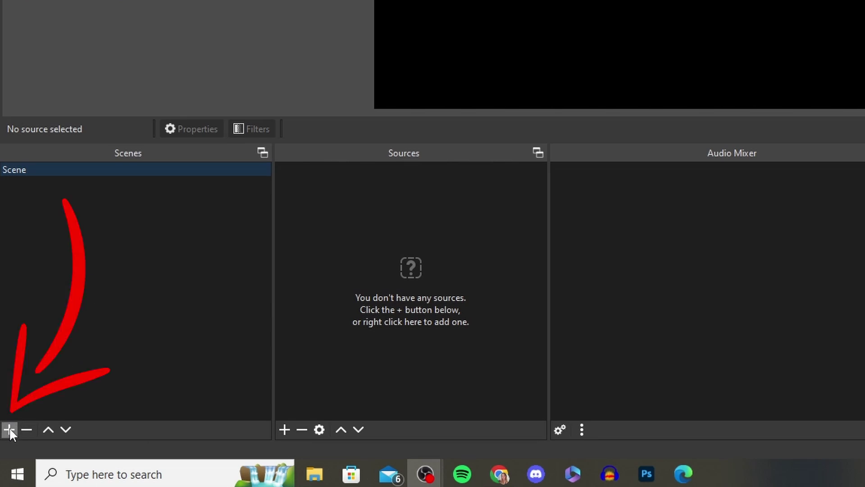
{"action": "left_click", "coordinate": [9, 430]}
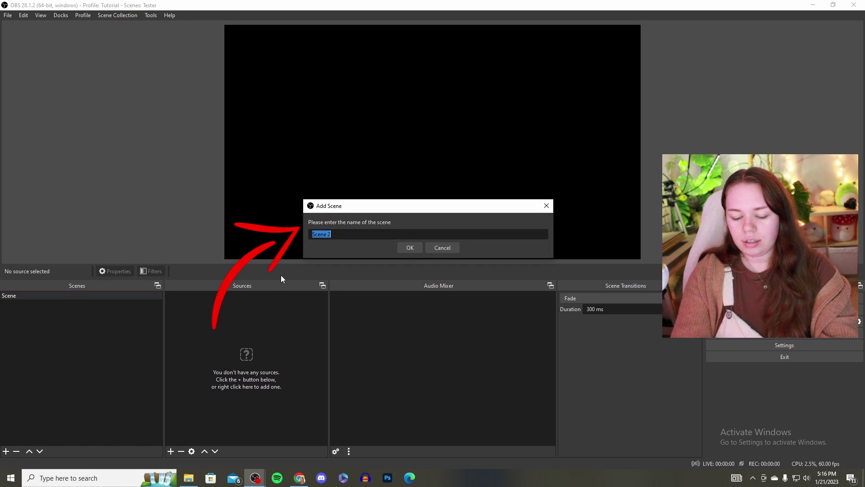
{"action": "type", "text": "Starting Soon Screen"}
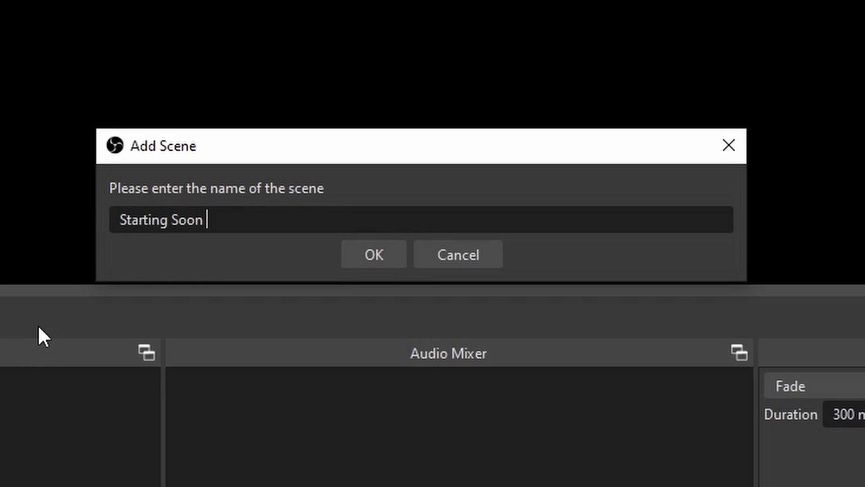
{"action": "left_click", "coordinate": [374, 254]}
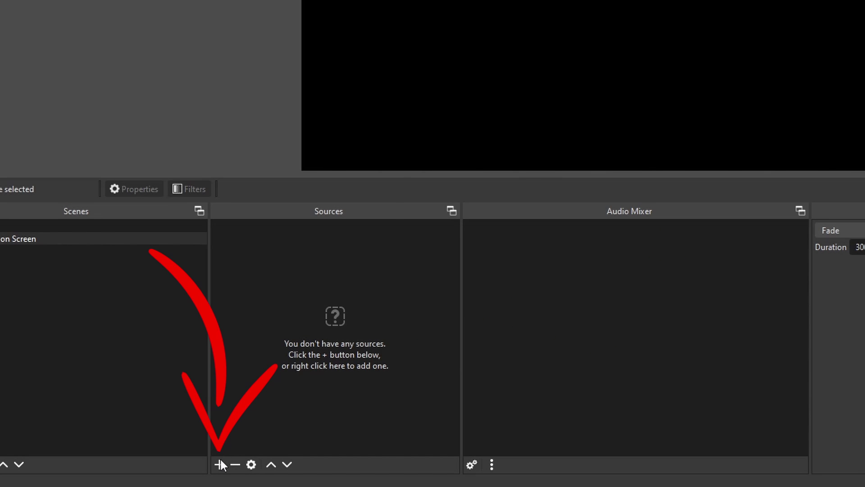
{"action": "left_click", "coordinate": [219, 464]}
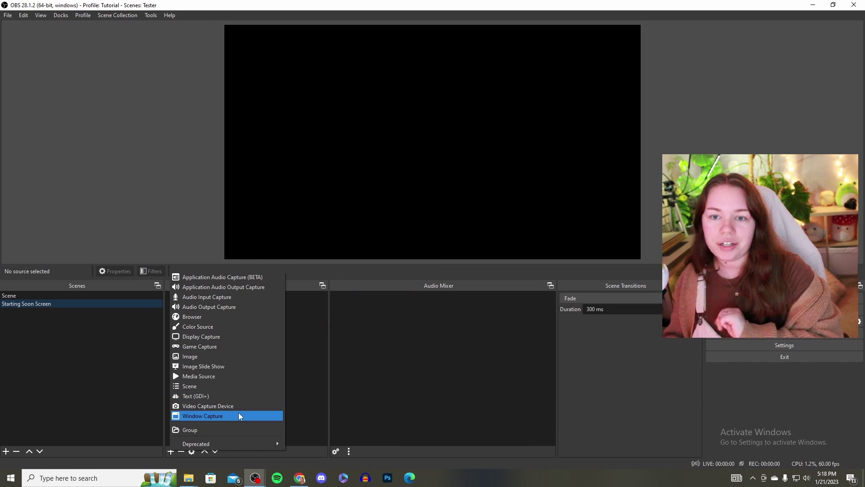
Add an Image Slide Show source named 'Starting Soon' to the scene.
{"action": "left_click", "coordinate": [221, 366]}
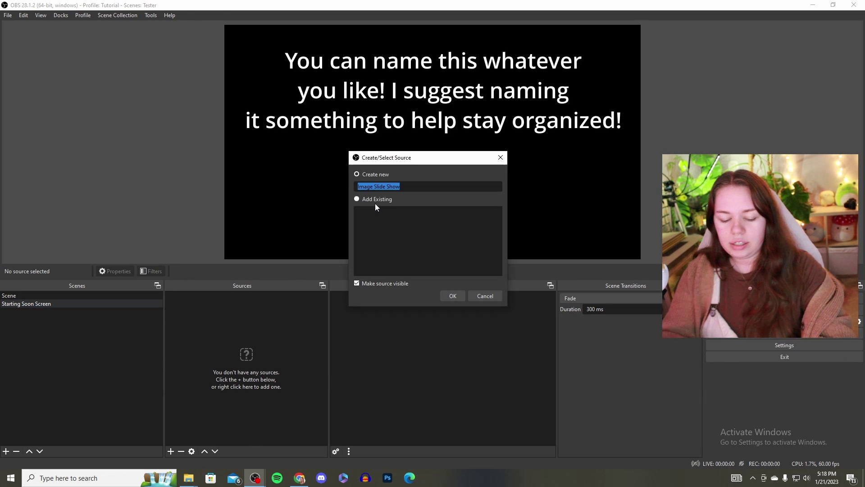
{"action": "type", "text": "Startun"}
{"action": "key", "text": "BackSpace"}
{"action": "type", "text": "ing Soon Screen"}
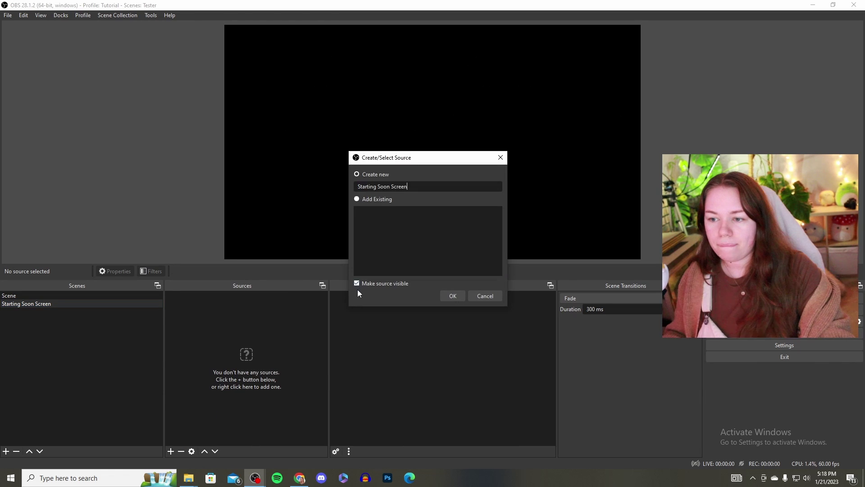
{"action": "key", "text": "BackSpace"}
{"action": "key", "text": "BackSpace"}
{"action": "key", "text": "BackSpace"}
{"action": "key", "text": "BackSpace"}
{"action": "key", "text": "BackSpace"}
{"action": "key", "text": "BackSpace"}
{"action": "left_click", "coordinate": [453, 296]}
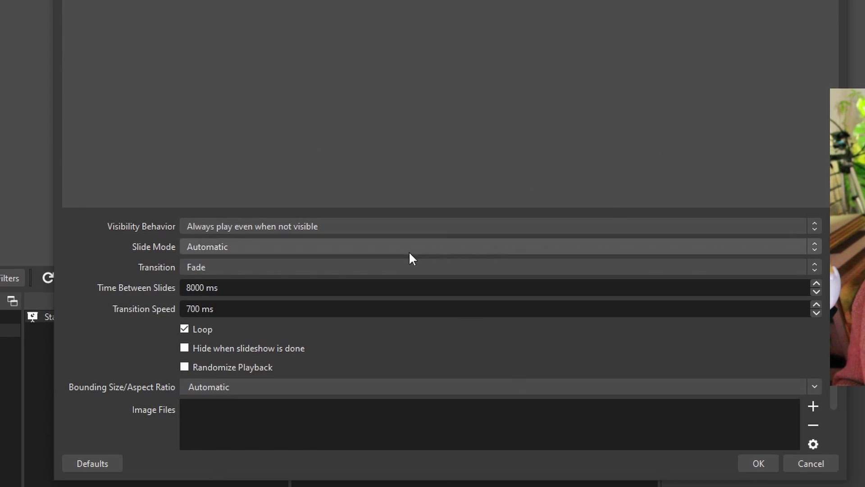
Load startingsoonblueanimegirl.png into the slideshow's images and confirm its settings.
{"action": "scroll", "coordinate": [404, 275], "scroll_direction": "down", "scroll_amount": 1}
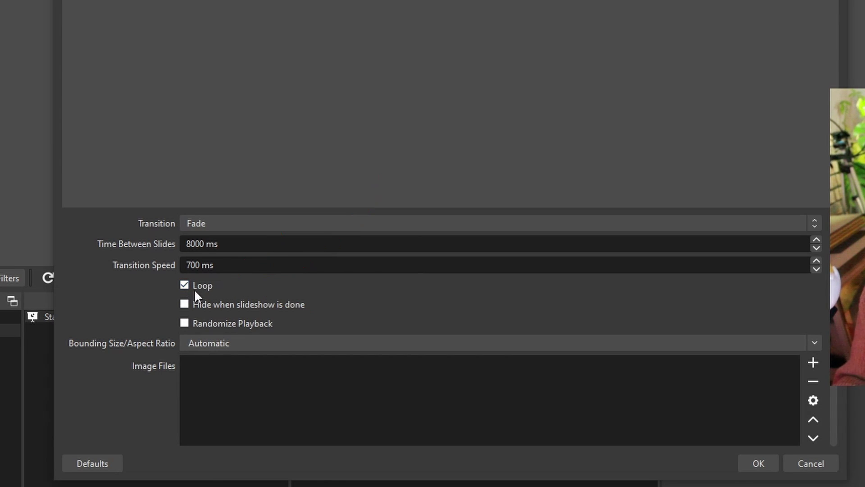
{"action": "scroll", "coordinate": [226, 291], "scroll_direction": "down", "scroll_amount": 1}
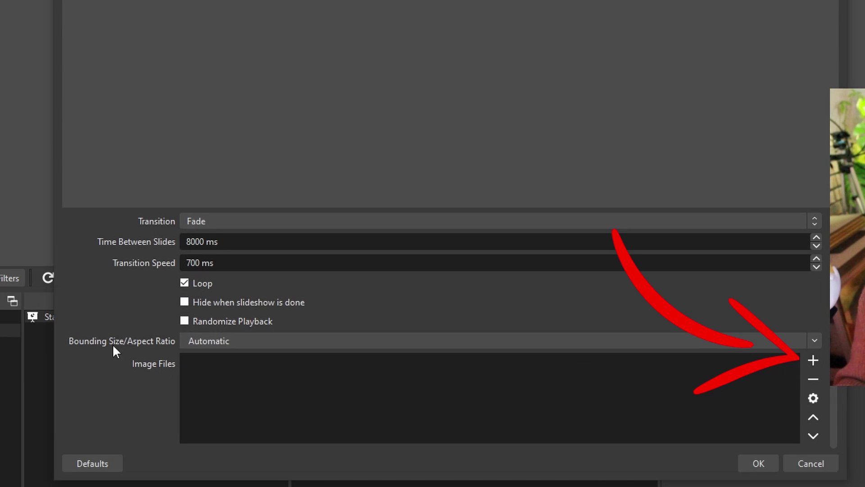
{"action": "left_click", "coordinate": [810, 361]}
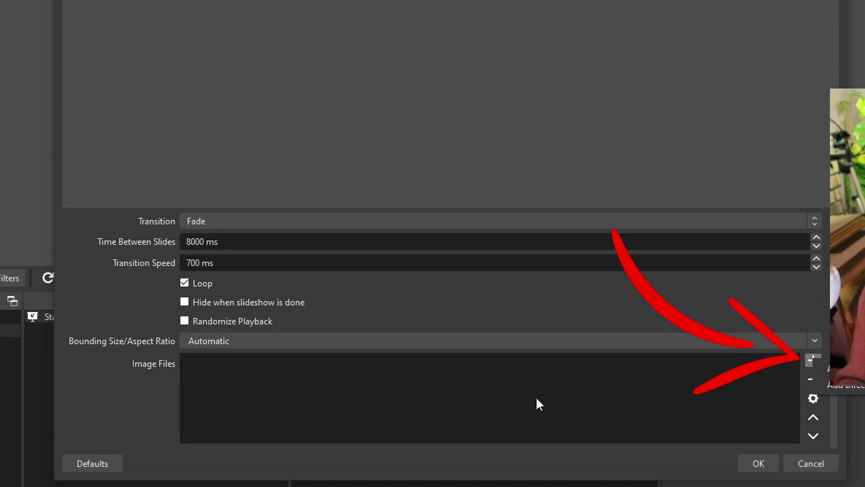
{"action": "left_click", "coordinate": [842, 368]}
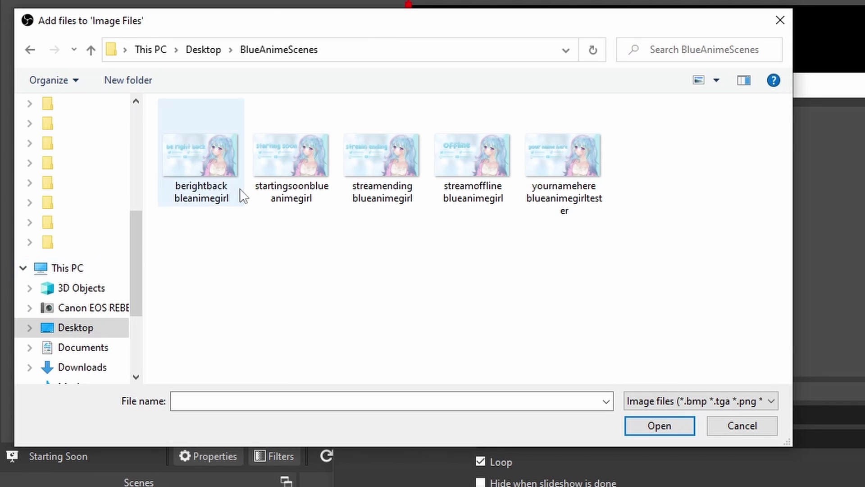
{"action": "left_click_drag", "start_coordinate": [444, 25], "coordinate": [478, 47]}
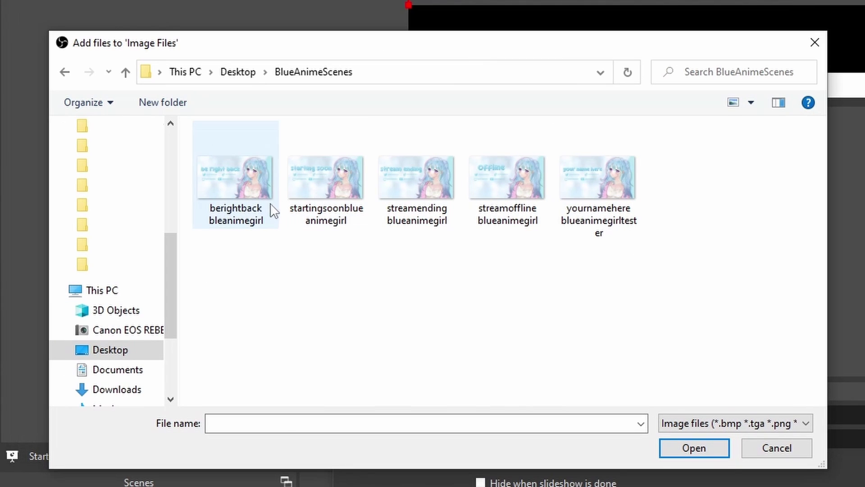
{"action": "left_click", "coordinate": [291, 208]}
{"action": "left_click", "coordinate": [693, 447]}
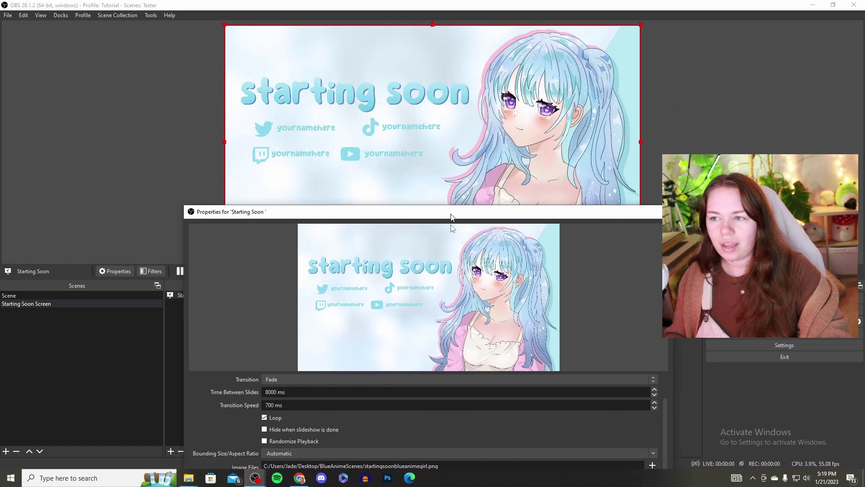
{"action": "left_click_drag", "start_coordinate": [451, 210], "coordinate": [491, 94]}
{"action": "left_click", "coordinate": [650, 411]}
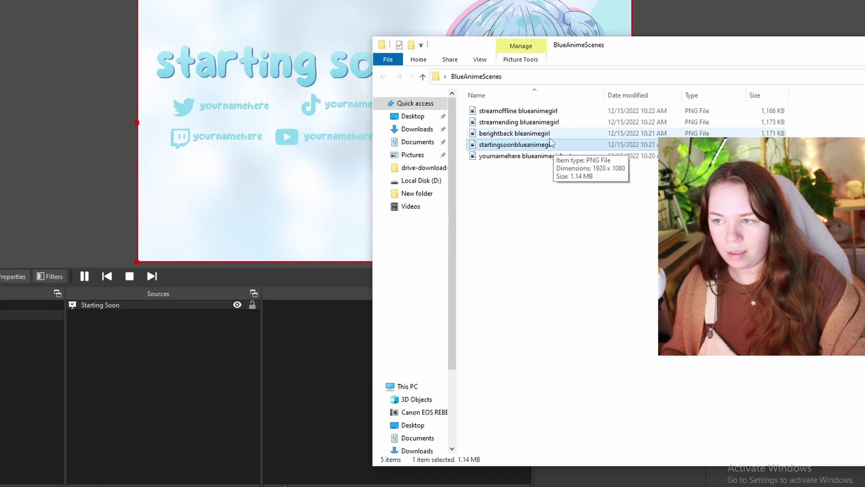
Drag the berightback image into Sources and begin renaming it.
{"action": "left_click_drag", "start_coordinate": [550, 134], "coordinate": [167, 384]}
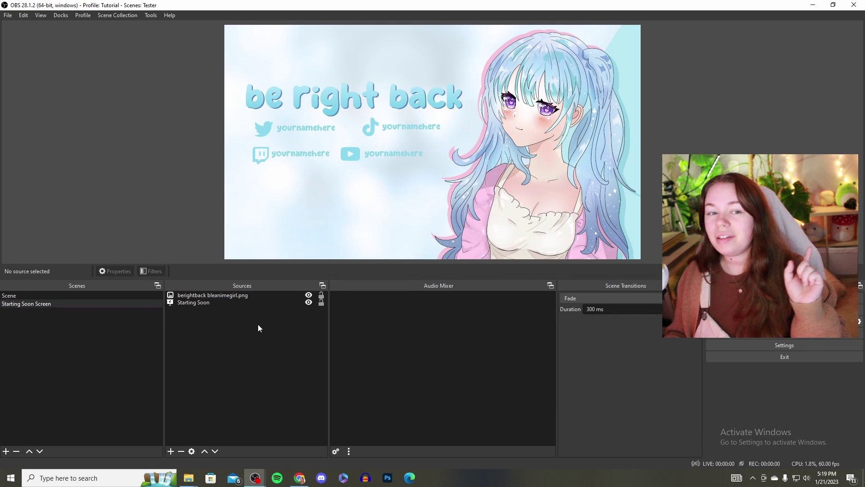
{"action": "left_click", "coordinate": [233, 295]}
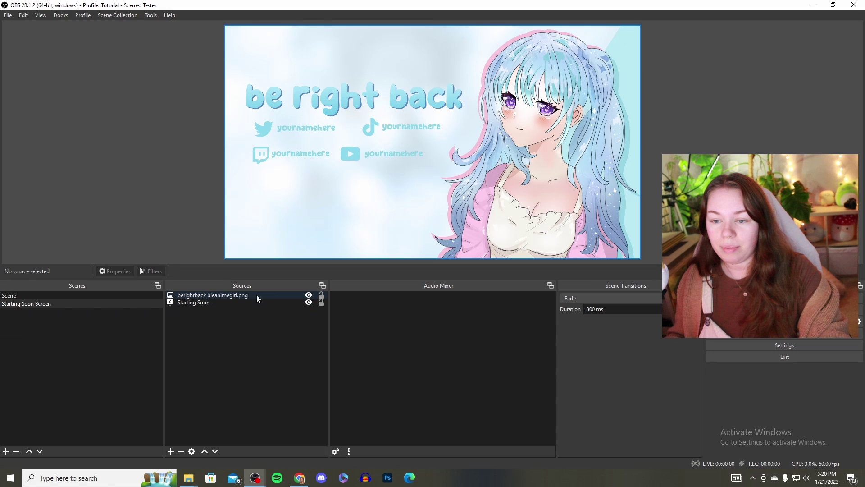
{"action": "left_click", "coordinate": [186, 305]}
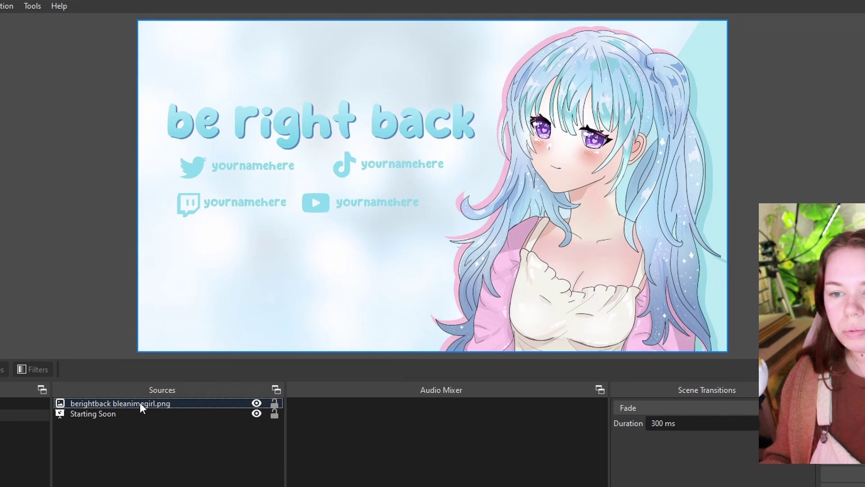
{"action": "right_click", "coordinate": [140, 402]}
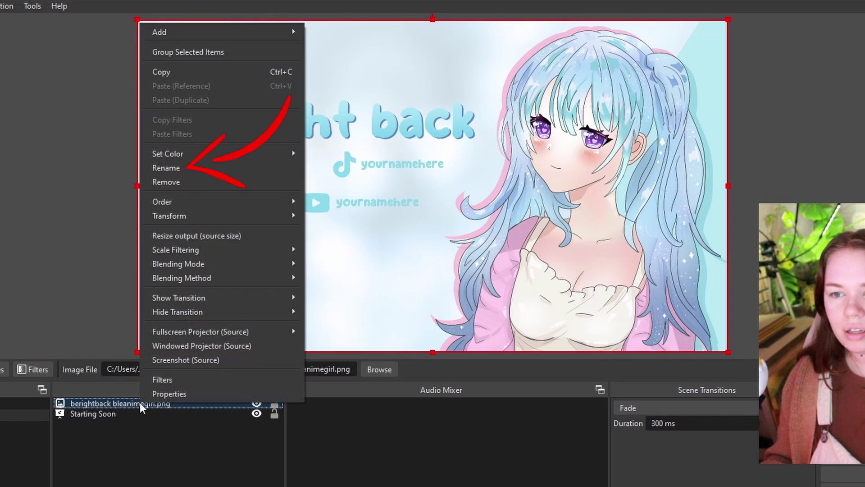
{"action": "left_click", "coordinate": [193, 173]}
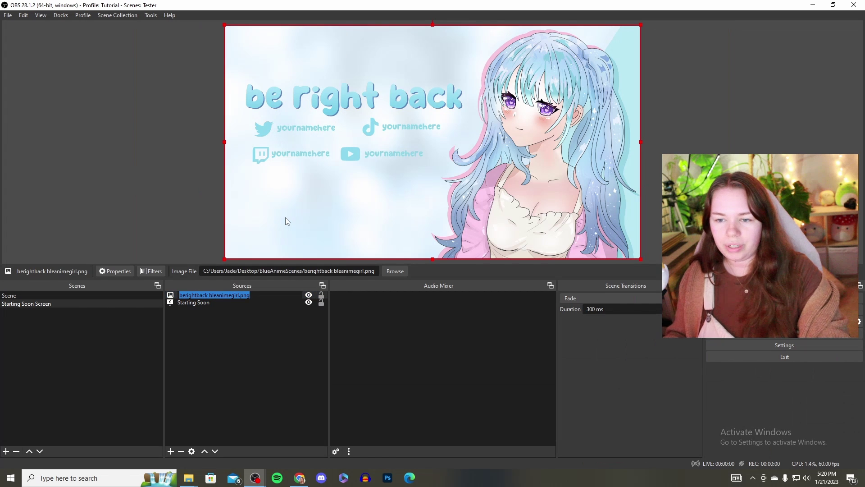
{"action": "type", "text": "B"}
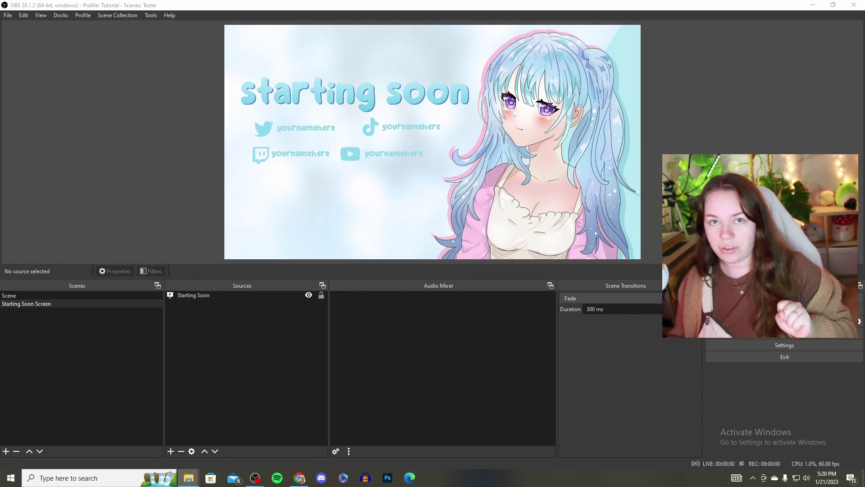
Remove the Starting Soon slide show source from the scene.
{"action": "right_click", "coordinate": [202, 296]}
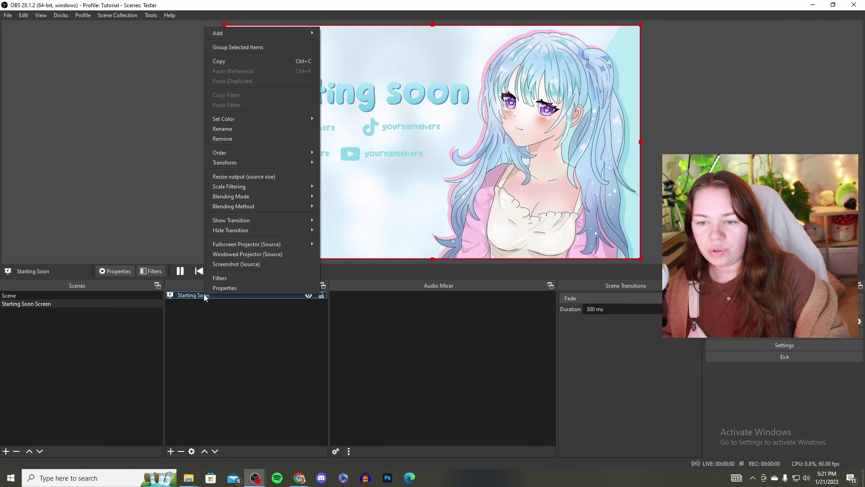
{"action": "left_click", "coordinate": [228, 139]}
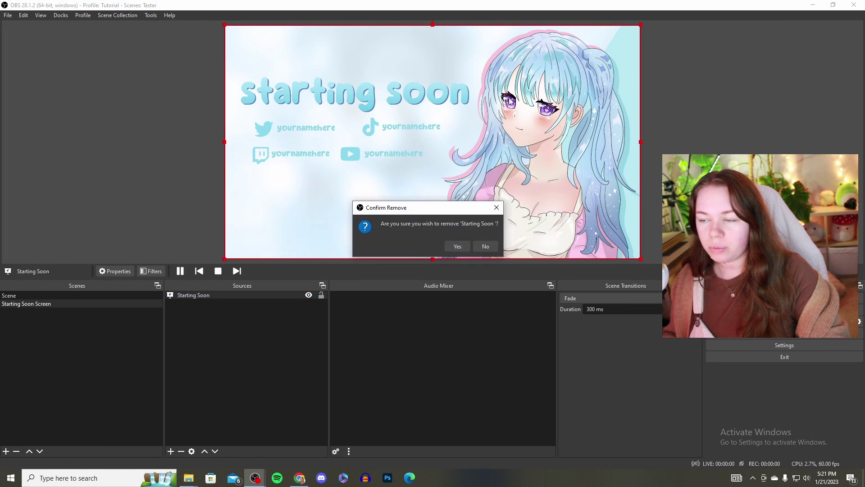
{"action": "left_click", "coordinate": [457, 247]}
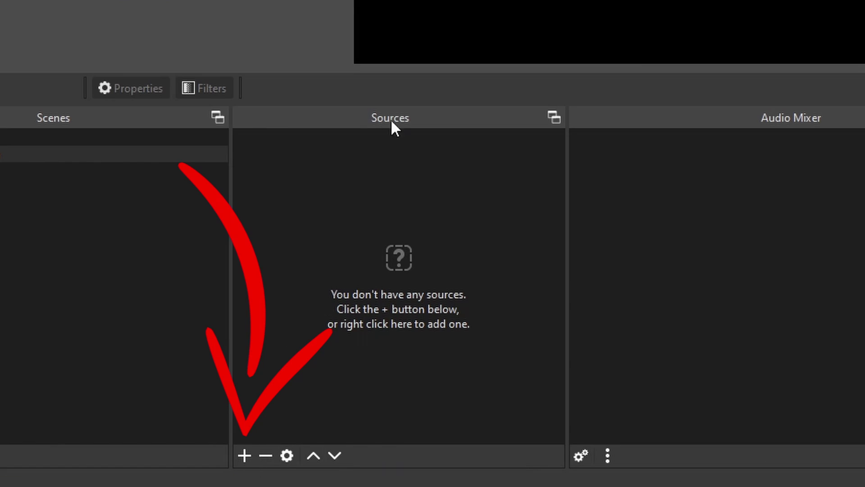
Add a looping media source named 'Starting Soon Mp4' that plays the Stream Starting video.
{"action": "left_click", "coordinate": [247, 451]}
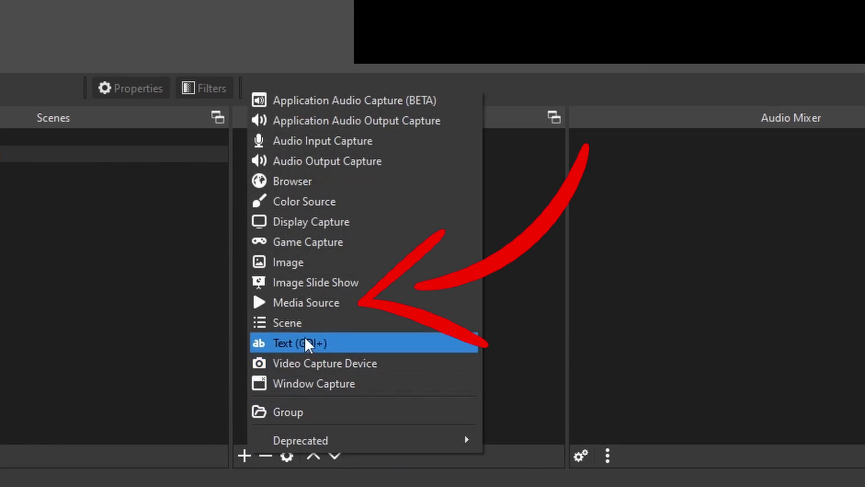
{"action": "left_click", "coordinate": [365, 305]}
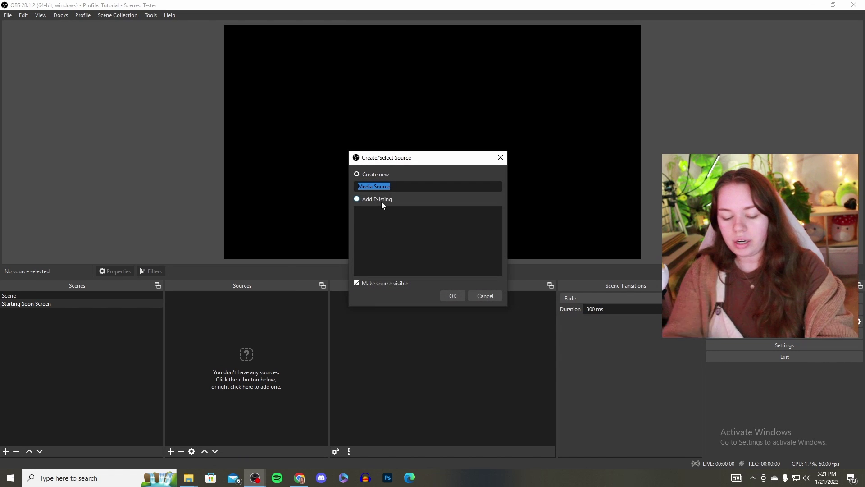
{"action": "type", "text": "Starting "}
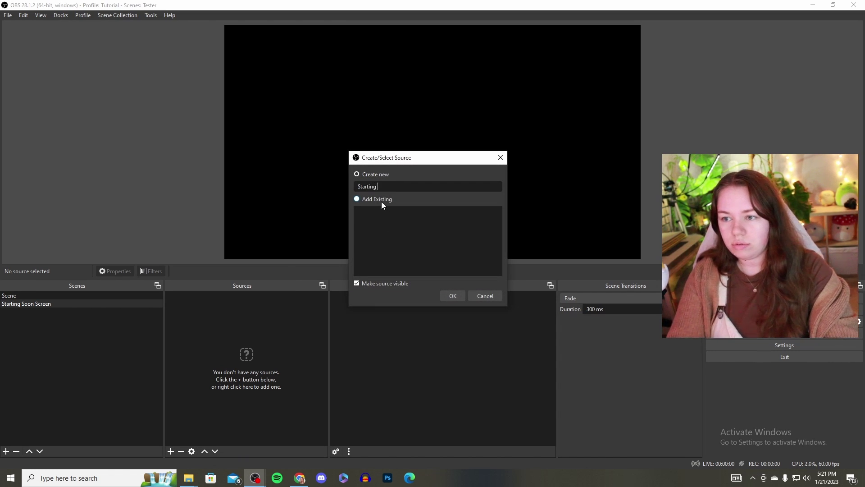
{"action": "type", "text": "Soon M"}
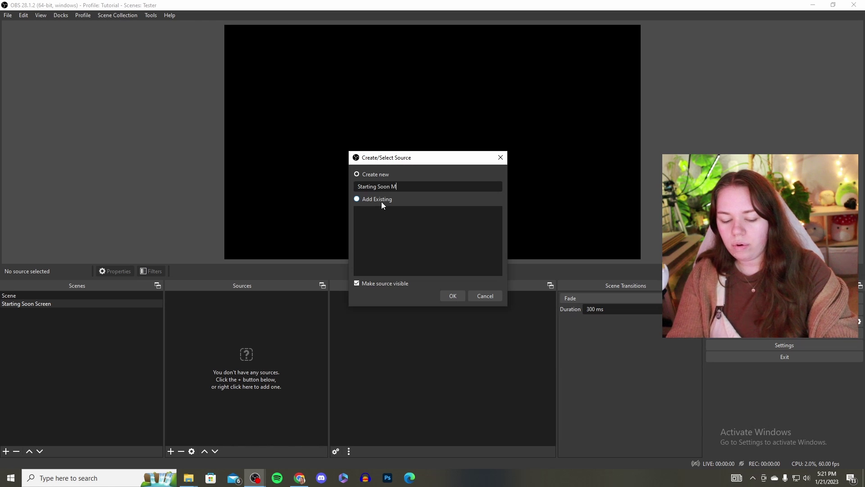
{"action": "type", "text": "p4"}
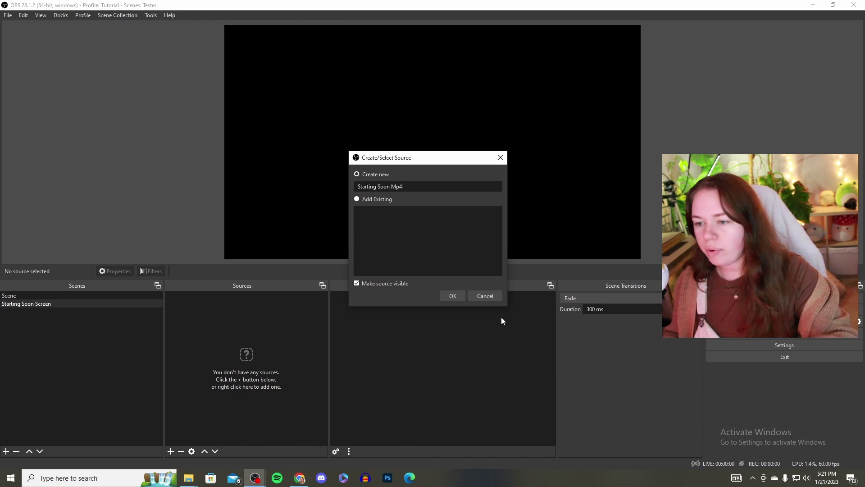
{"action": "left_click", "coordinate": [452, 296]}
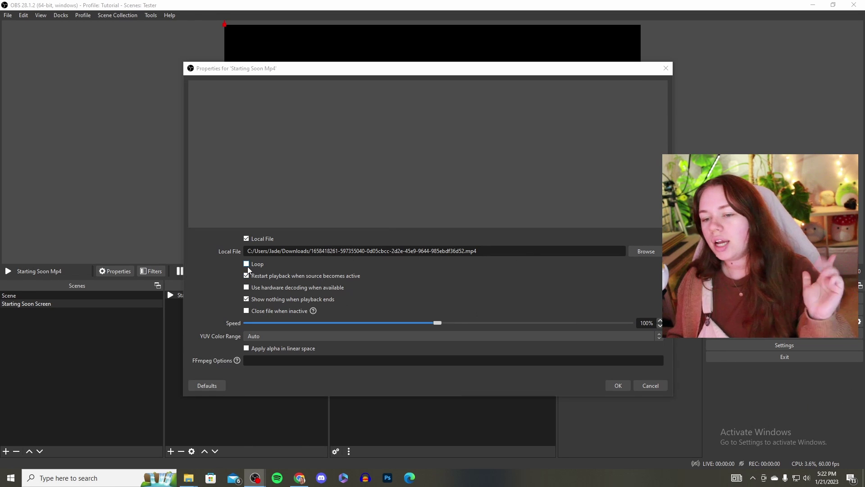
{"action": "left_click", "coordinate": [247, 264]}
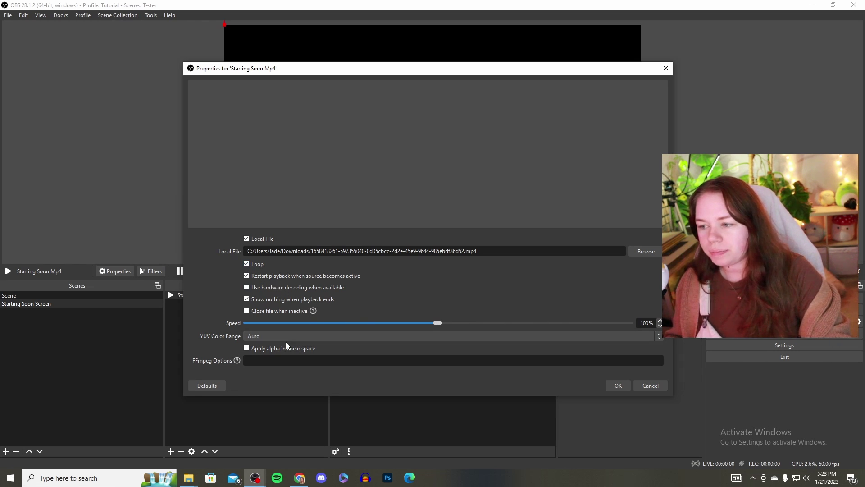
{"action": "left_click", "coordinate": [618, 386]}
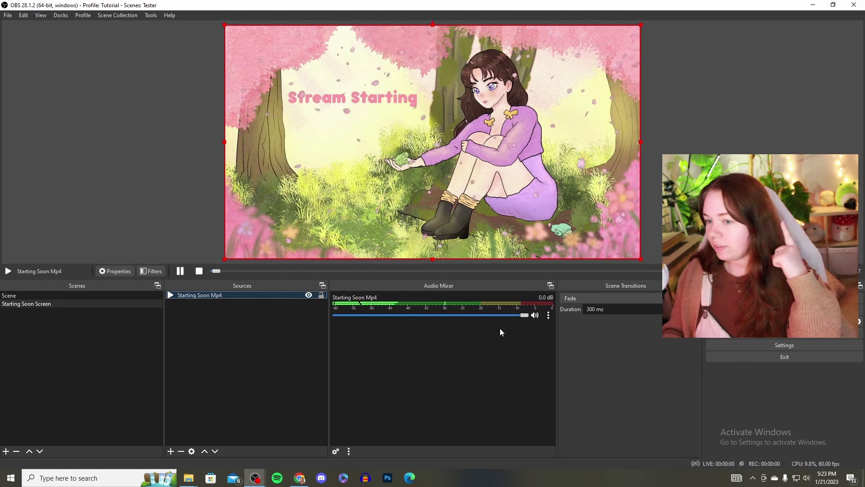
Bring up Advanced Audio Properties for the Starting Soon Mp4 source.
{"action": "left_click", "coordinate": [549, 318]}
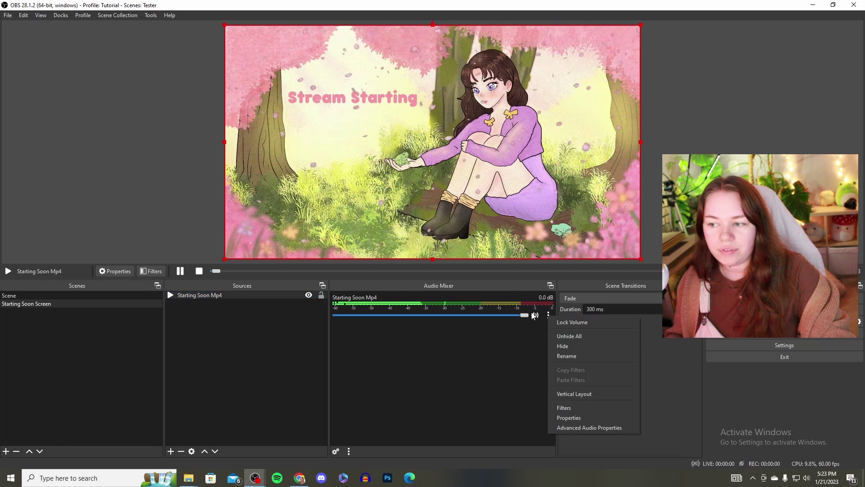
{"action": "left_click", "coordinate": [550, 318]}
{"action": "left_click", "coordinate": [549, 316]}
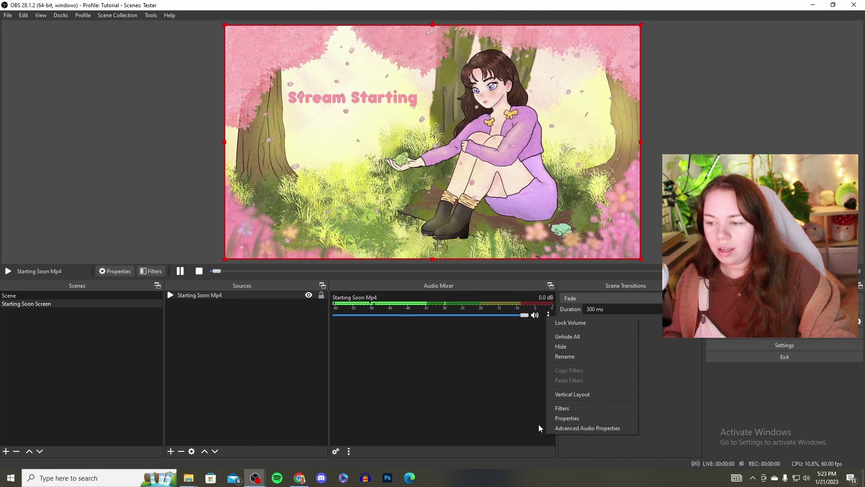
{"action": "left_click", "coordinate": [617, 430]}
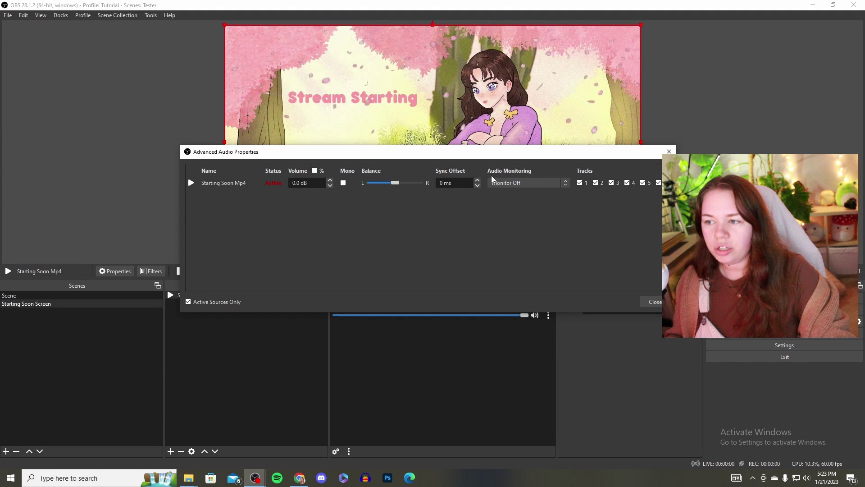
Try the Monitor and Output and Monitor Only options, then set audio monitoring to Monitor Off.
{"action": "left_click", "coordinate": [532, 182]}
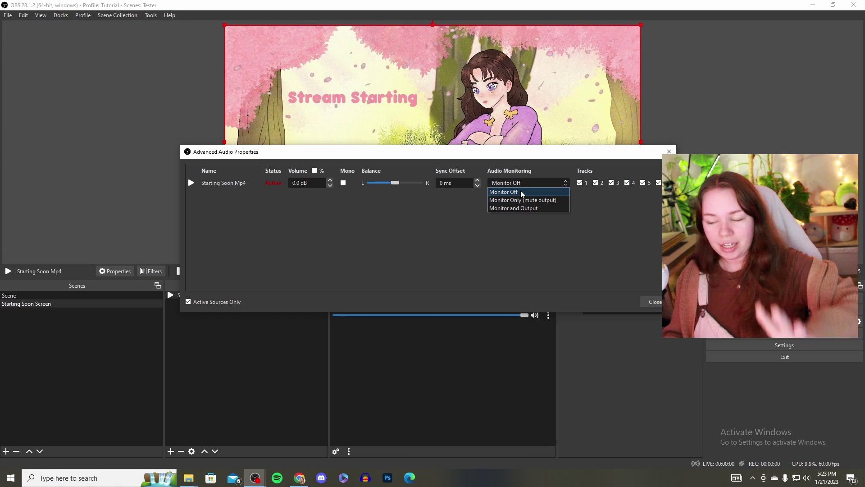
{"action": "left_click", "coordinate": [530, 208]}
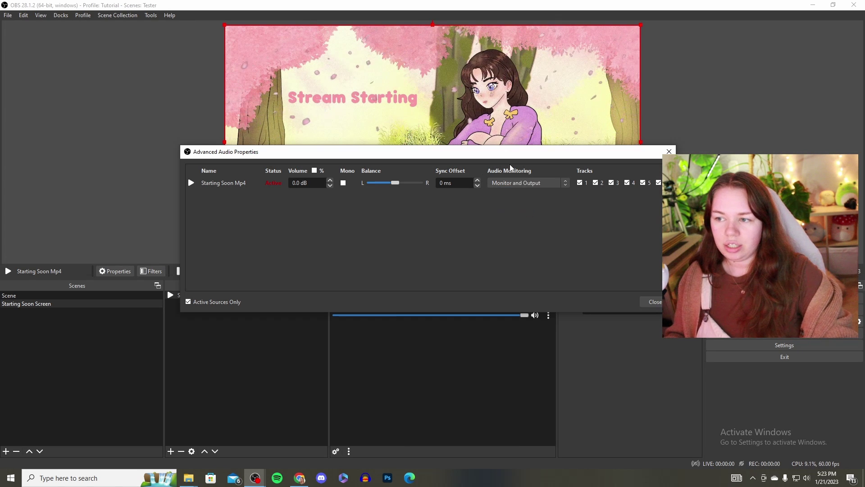
{"action": "left_click_drag", "start_coordinate": [510, 153], "coordinate": [497, 94]}
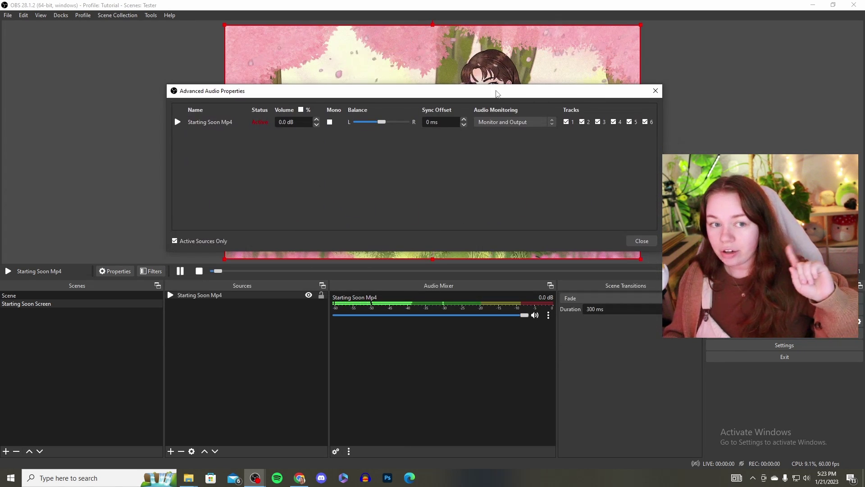
{"action": "left_click", "coordinate": [519, 121]}
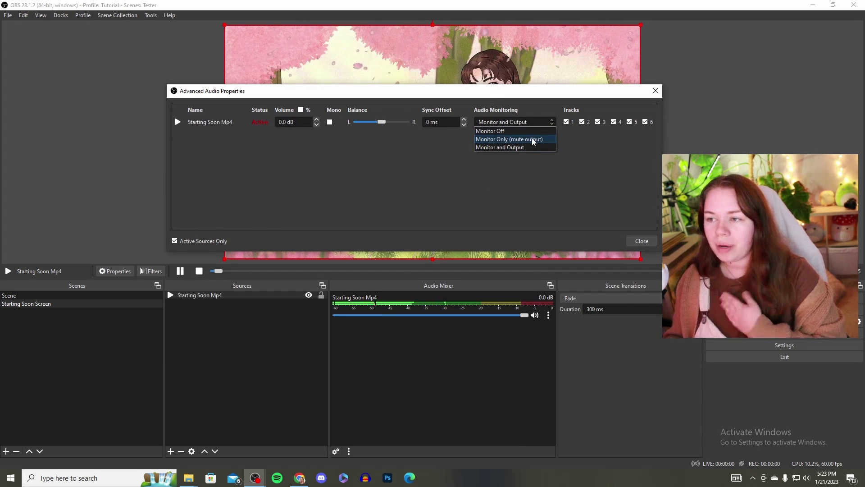
{"action": "left_click", "coordinate": [496, 140]}
{"action": "left_click", "coordinate": [517, 123]}
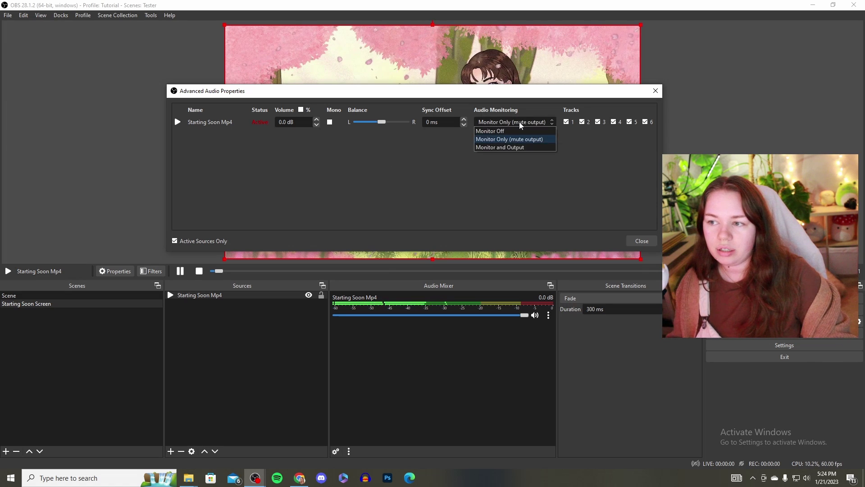
{"action": "left_click", "coordinate": [496, 131]}
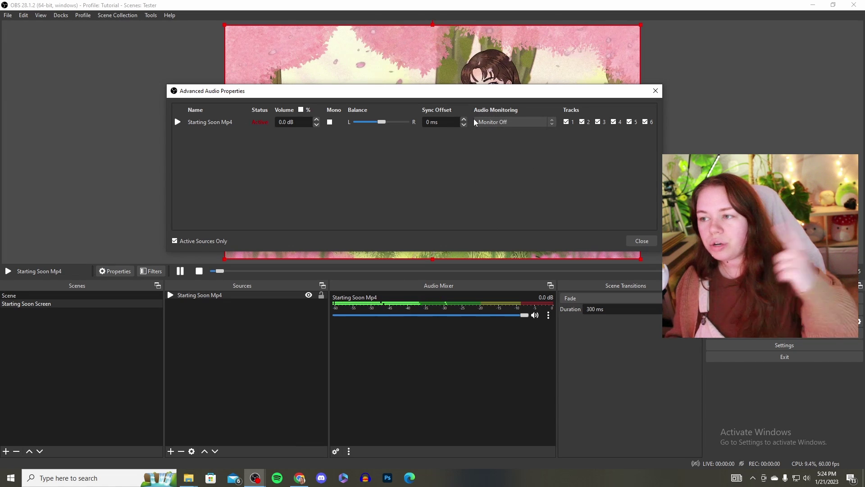
Close Advanced Audio Properties, return the Starting Soon Mp4 fader to 0.0 dB, and mute it.
{"action": "left_click", "coordinate": [642, 241]}
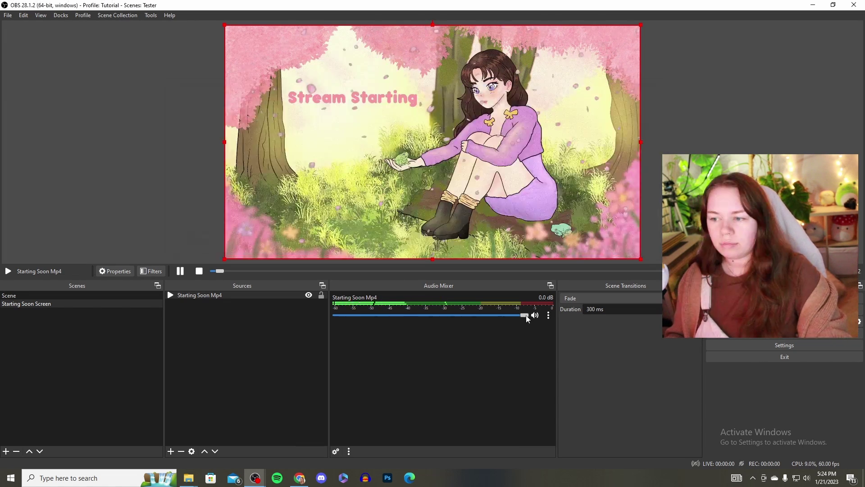
{"action": "left_click_drag", "start_coordinate": [523, 315], "coordinate": [431, 317]}
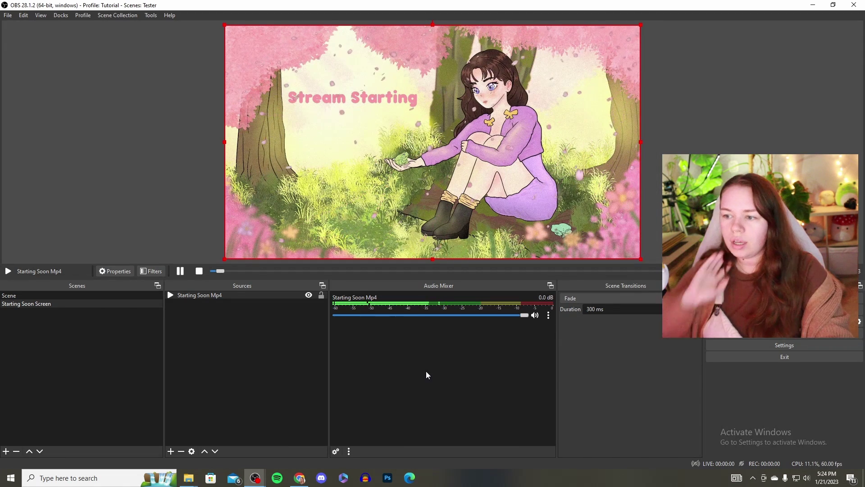
{"action": "left_click_drag", "start_coordinate": [504, 318], "coordinate": [537, 319]}
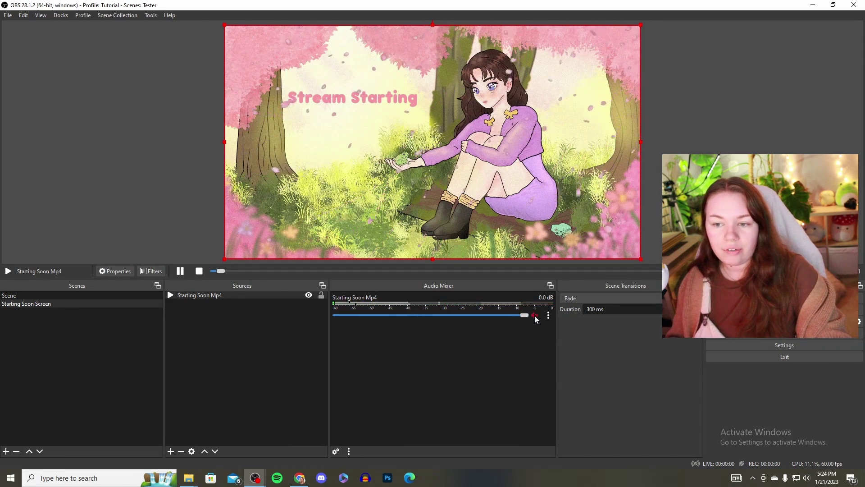
{"action": "left_click", "coordinate": [535, 315]}
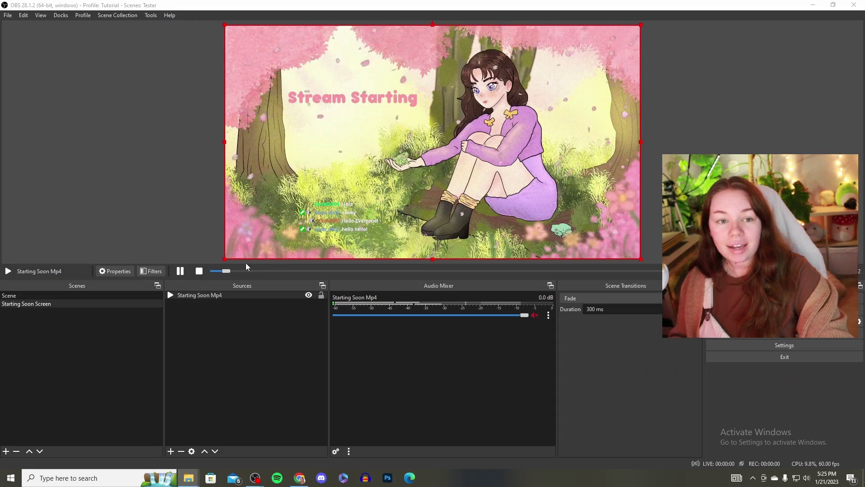
Add a looping media source named 'Music' that plays the nintendo evening music mp3 from Downloads.
{"action": "left_click", "coordinate": [170, 451]}
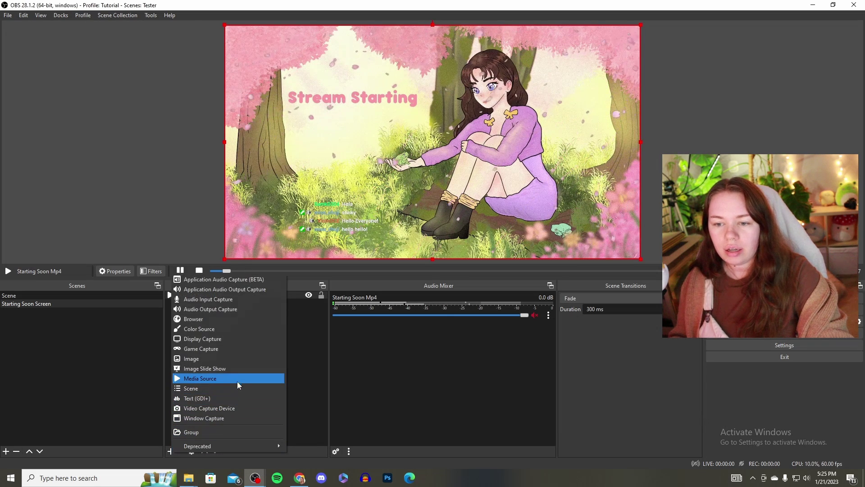
{"action": "left_click", "coordinate": [214, 376]}
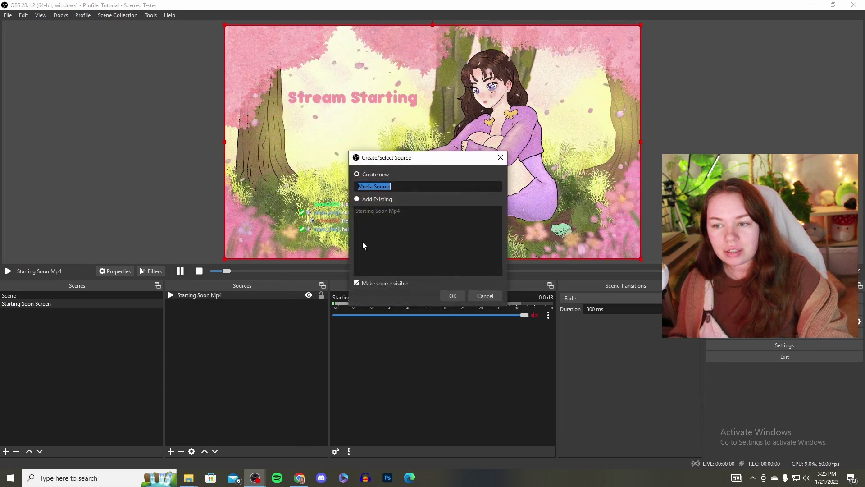
{"action": "type", "text": "Music"}
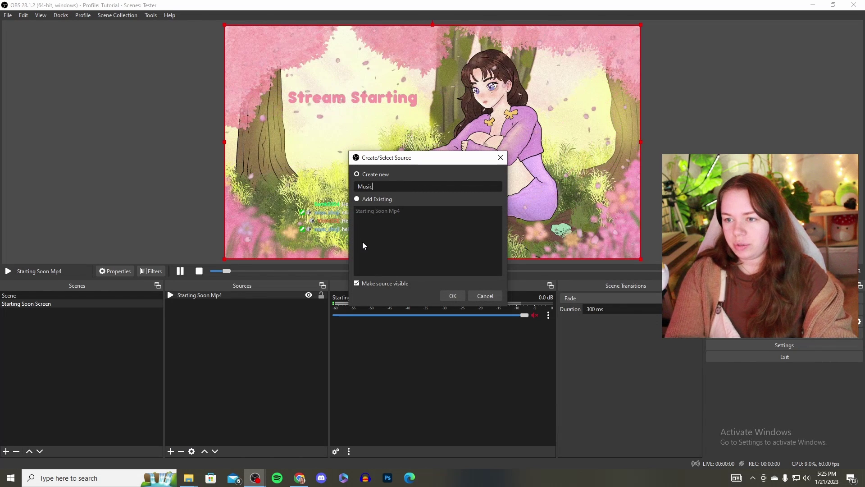
{"action": "left_click", "coordinate": [454, 296]}
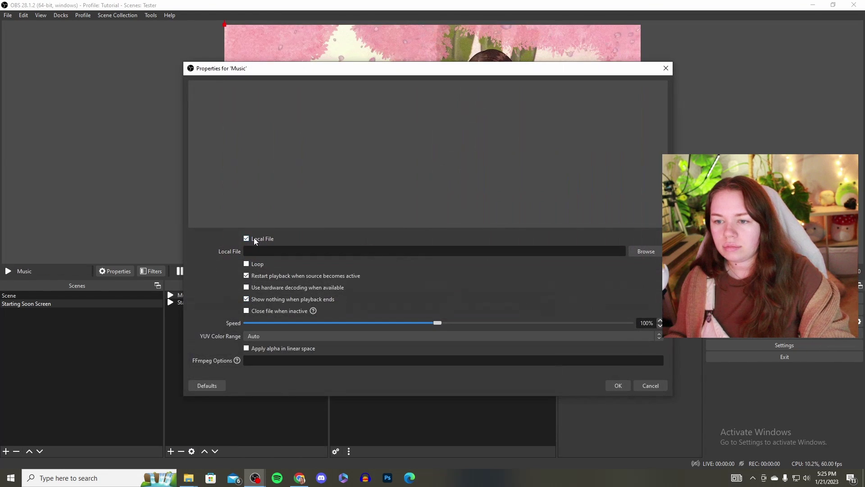
{"action": "left_click", "coordinate": [644, 251]}
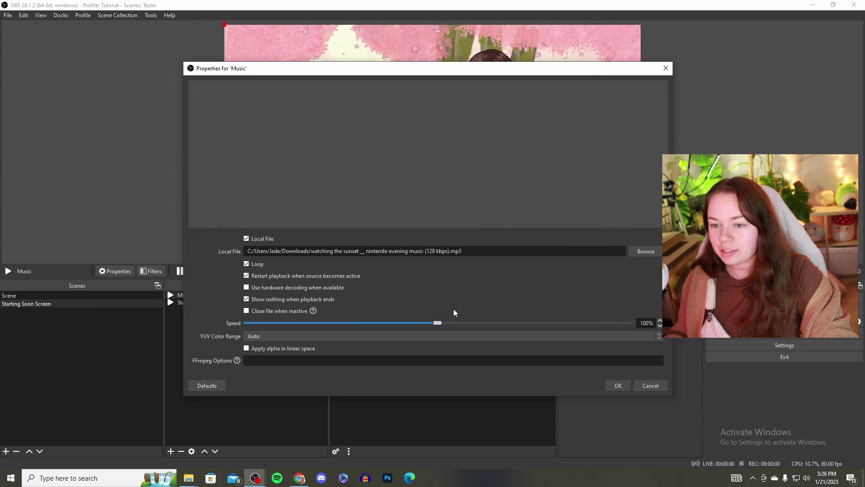
{"action": "left_click", "coordinate": [618, 385]}
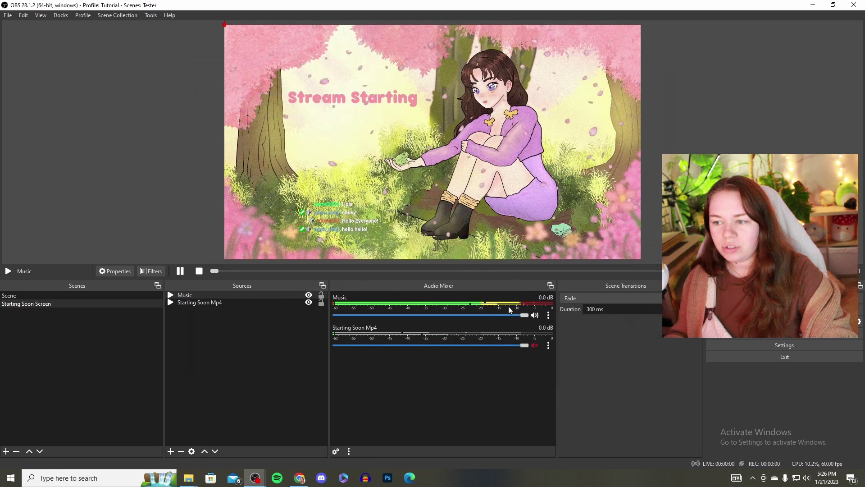
Lower the Music channel fader in the Audio Mixer to a quiet background level of about -22 dB.
{"action": "left_click_drag", "start_coordinate": [525, 315], "coordinate": [487, 318]}
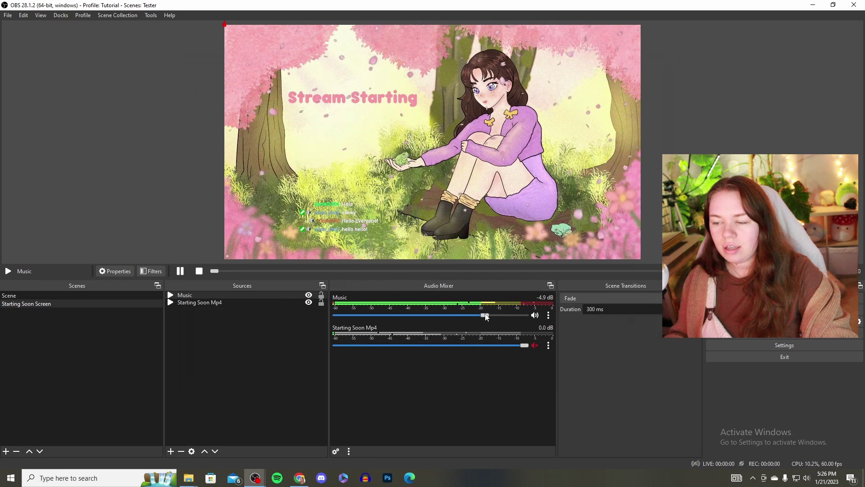
{"action": "left_click", "coordinate": [549, 315]}
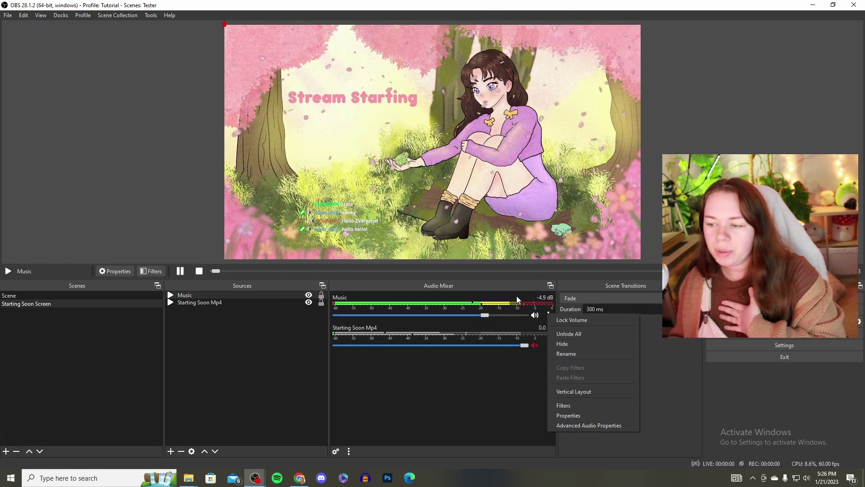
{"action": "left_click", "coordinate": [443, 374]}
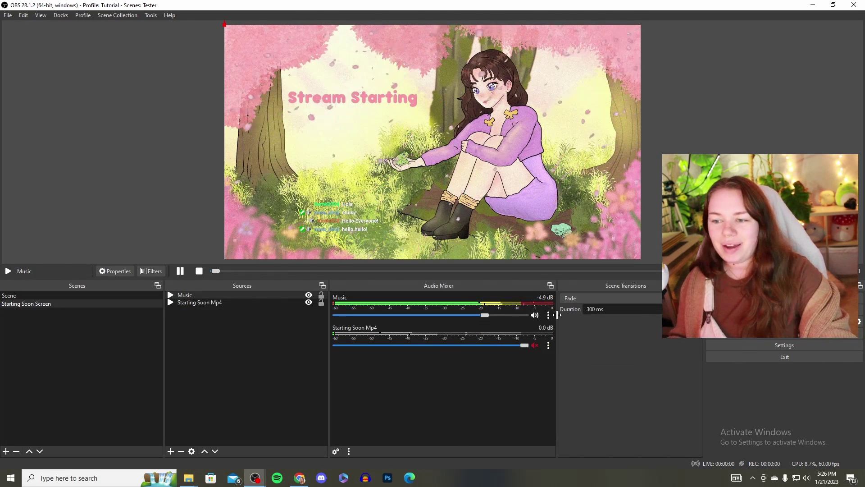
{"action": "left_click_drag", "start_coordinate": [486, 317], "coordinate": [441, 317]}
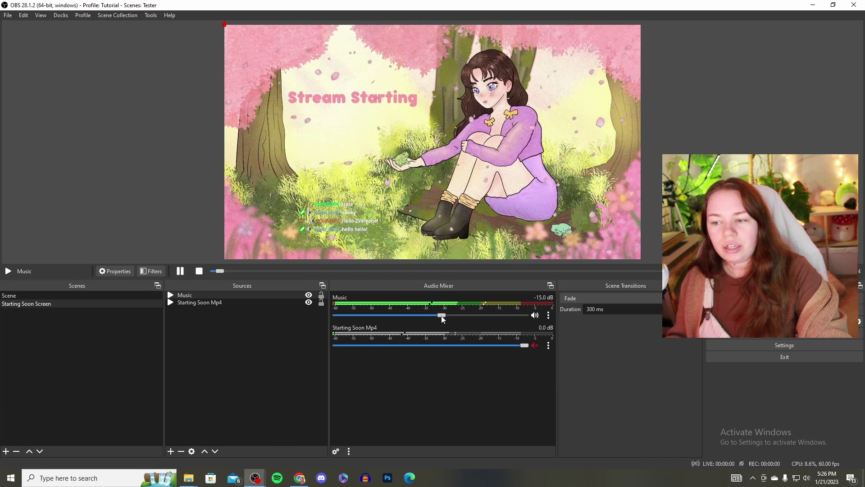
{"action": "left_click_drag", "start_coordinate": [441, 316], "coordinate": [442, 316]}
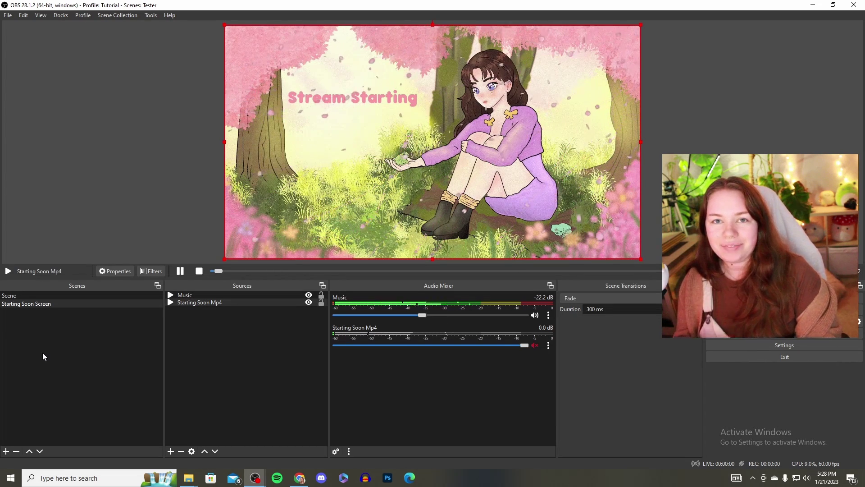
Create an empty scene named 'Gameplay', select it, and bring up the add-source menu.
{"action": "left_click", "coordinate": [6, 451]}
{"action": "type", "text": "Gameplay"}
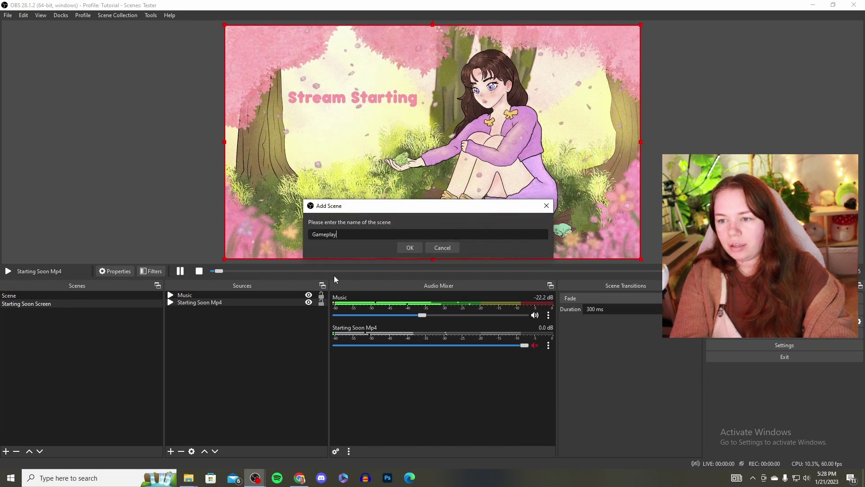
{"action": "left_click", "coordinate": [410, 248]}
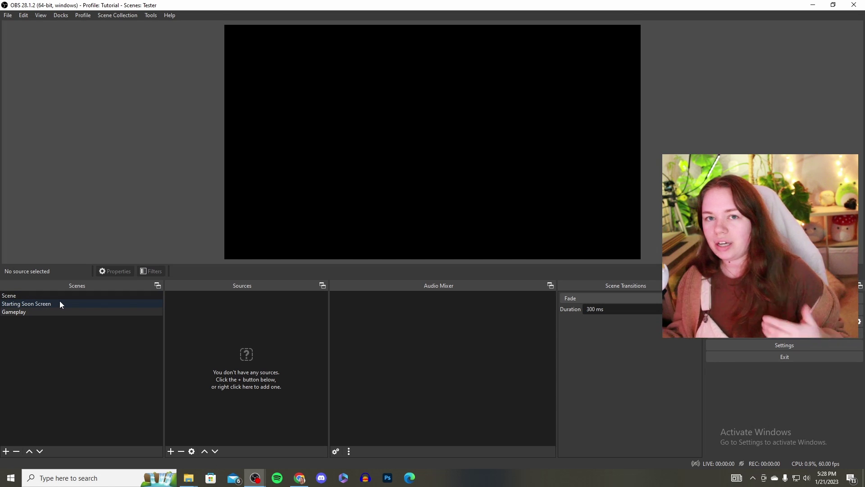
{"action": "left_click", "coordinate": [32, 313]}
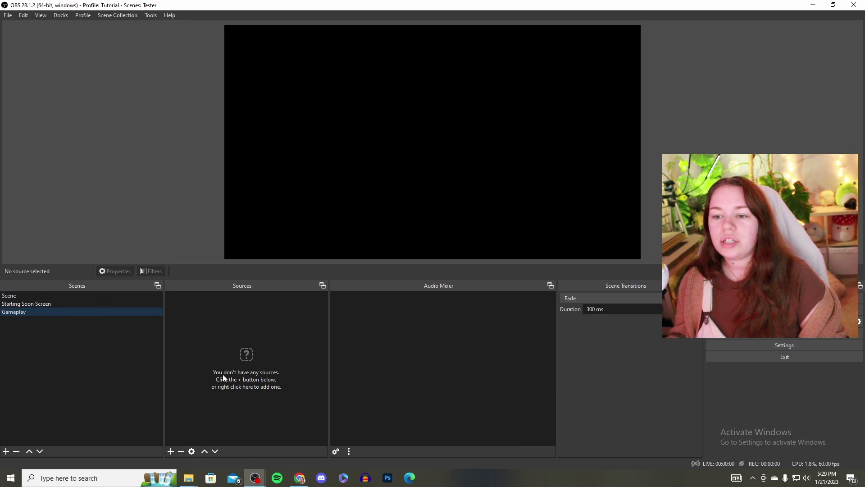
{"action": "left_click", "coordinate": [171, 451]}
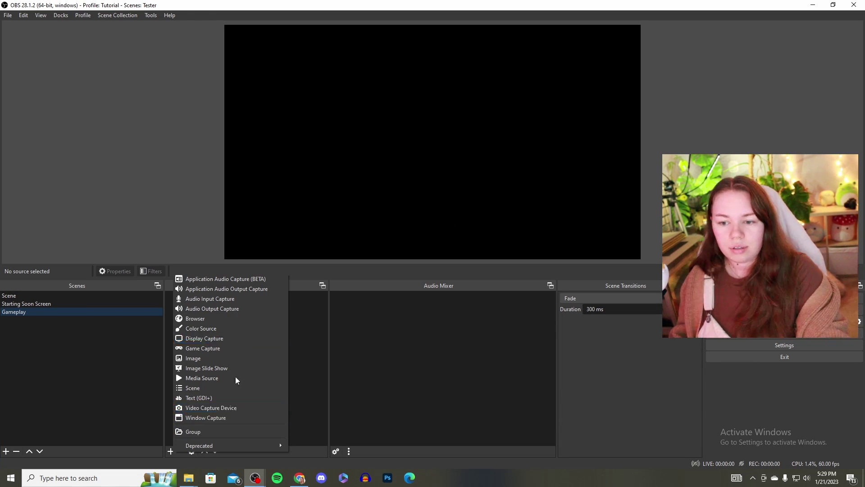
Add a window capture source named 'Genshin Impact' that captures the Chrome game window.
{"action": "left_click", "coordinate": [246, 419]}
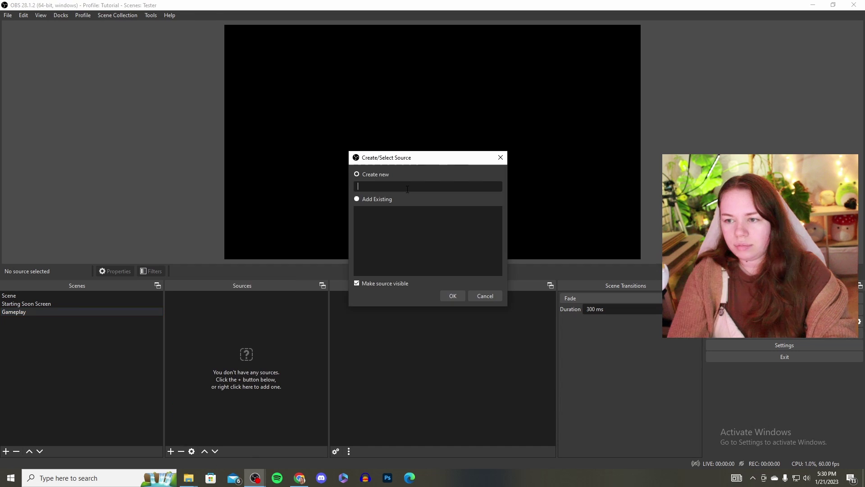
{"action": "type", "text": "Gen"}
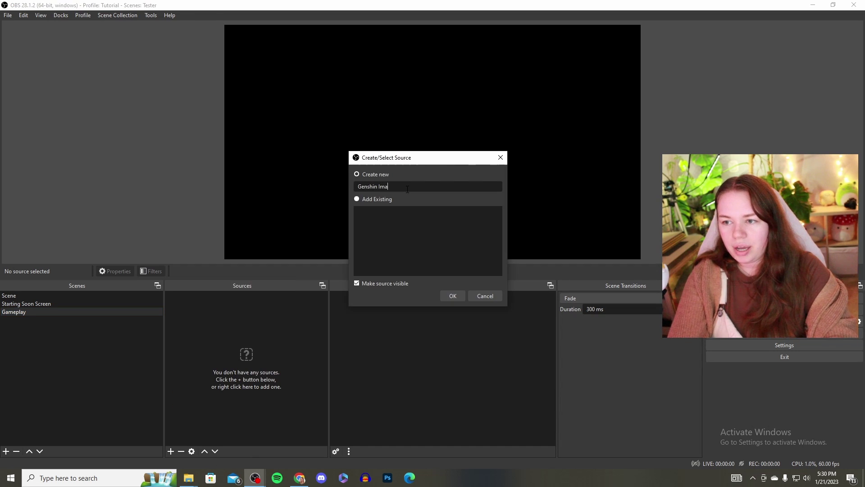
{"action": "type", "text": "shin Impact"}
{"action": "key", "text": "Return"}
{"action": "left_click", "coordinate": [373, 238]}
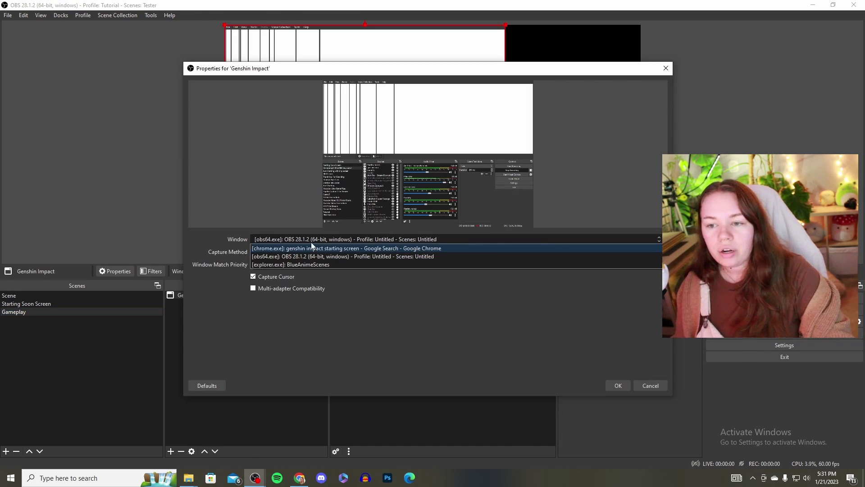
{"action": "left_click", "coordinate": [385, 239]}
{"action": "left_click_drag", "start_coordinate": [369, 73], "coordinate": [450, 67]}
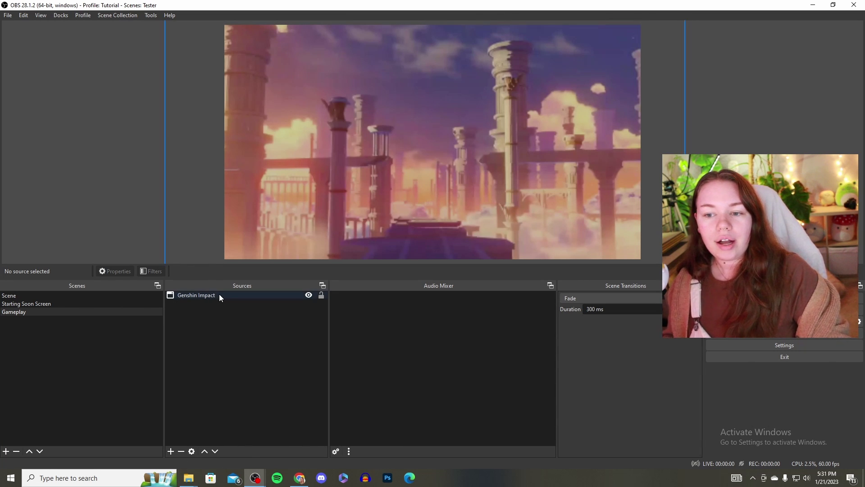
Add a video capture device source named 'Camera' and pick the EOS Webcam Utility device.
{"action": "left_click", "coordinate": [172, 452]}
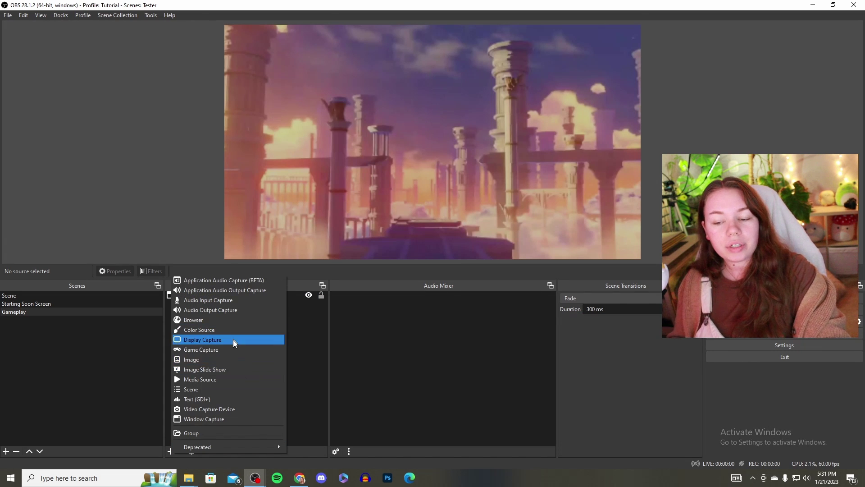
{"action": "left_click", "coordinate": [239, 409]}
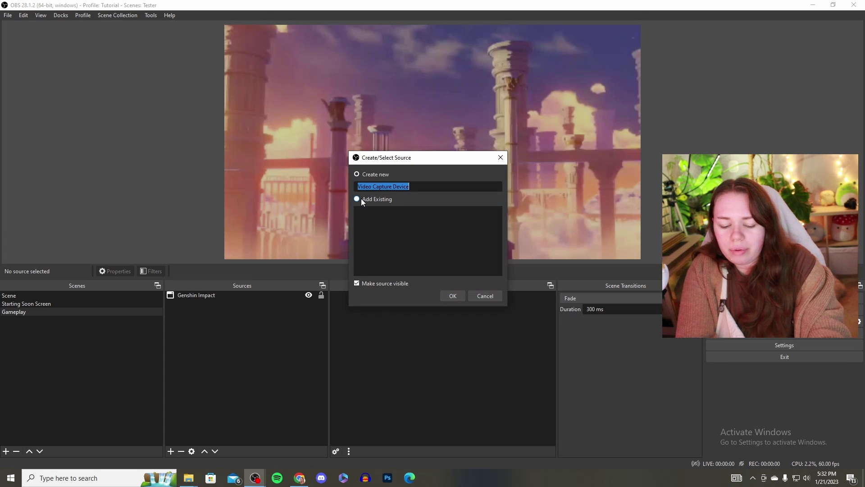
{"action": "type", "text": "Camera"}
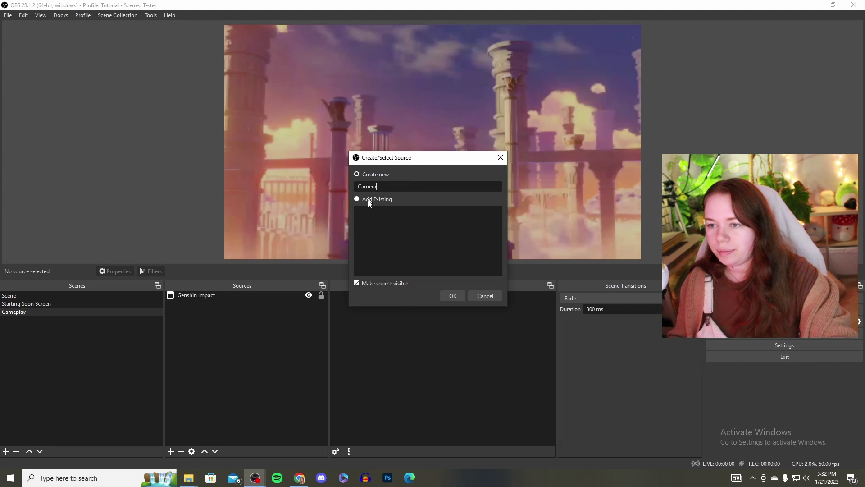
{"action": "left_click", "coordinate": [461, 298]}
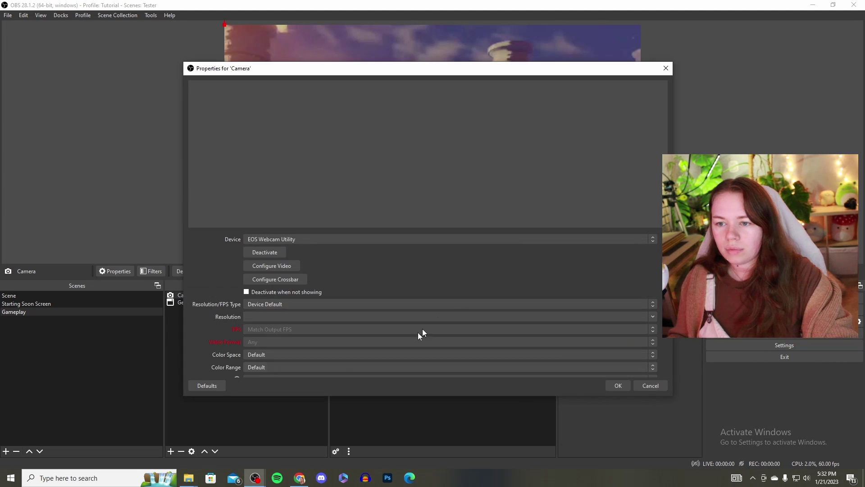
{"action": "left_click", "coordinate": [300, 241]}
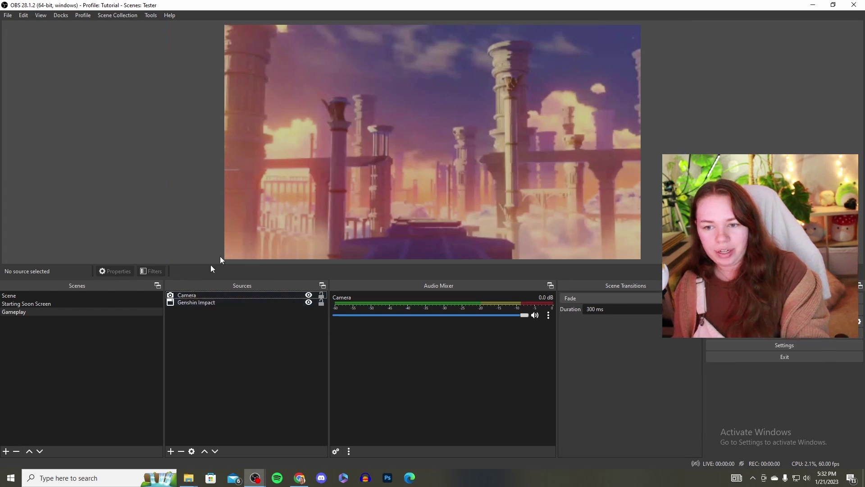
Crop the Genshin Impact capture's edges and stretch it back up to fill the preview canvas.
{"action": "left_click", "coordinate": [225, 295]}
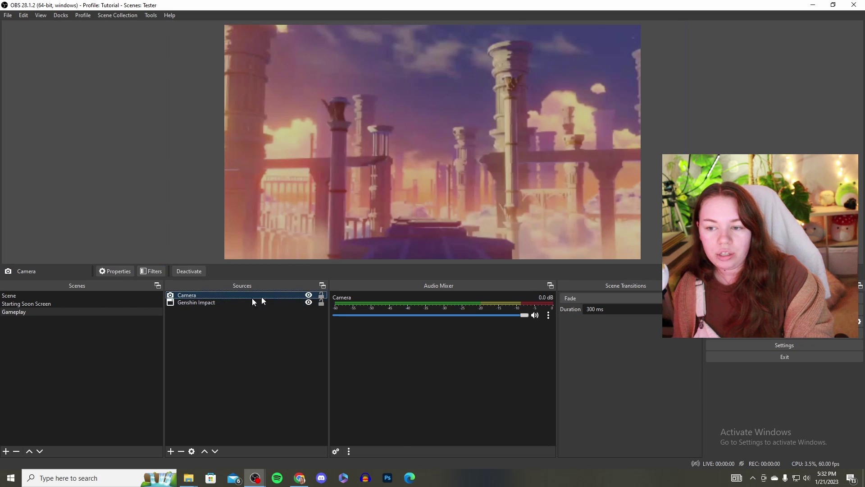
{"action": "left_click", "coordinate": [212, 303]}
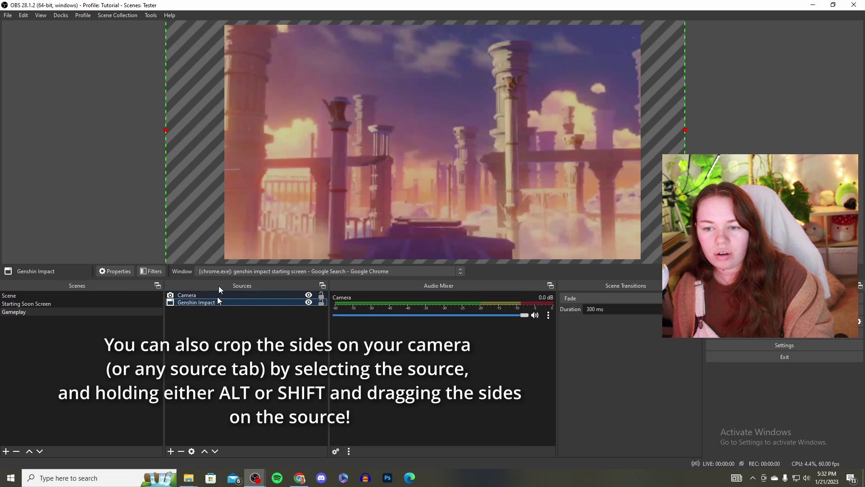
{"action": "left_click_drag", "start_coordinate": [165, 130], "coordinate": [365, 133]}
{"action": "left_click_drag", "start_coordinate": [458, 120], "coordinate": [393, 167]}
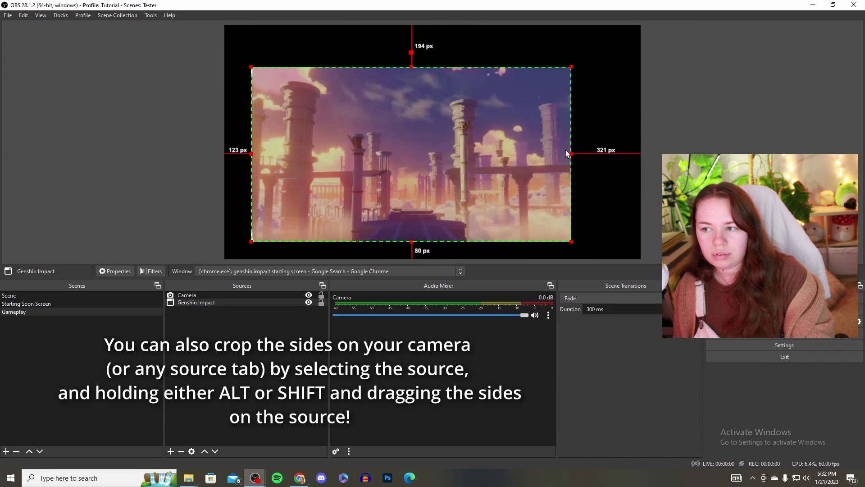
{"action": "left_click_drag", "start_coordinate": [571, 154], "coordinate": [646, 174]}
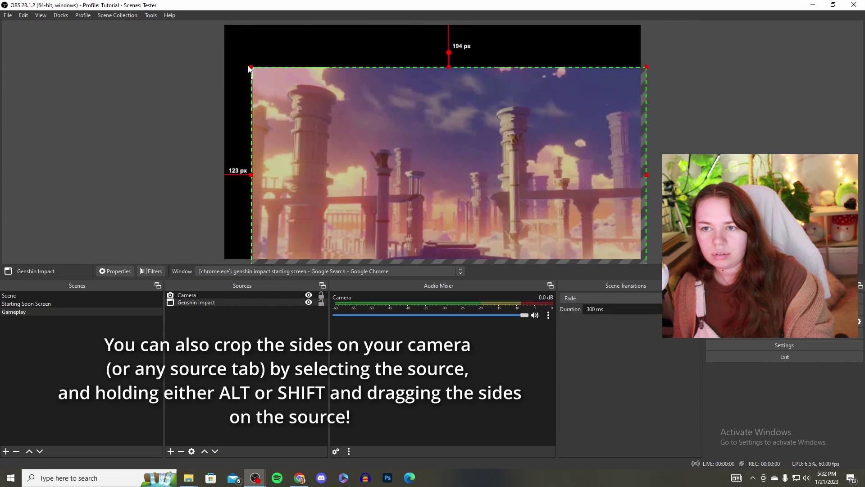
{"action": "left_click_drag", "start_coordinate": [251, 66], "coordinate": [210, 42]}
{"action": "left_click_drag", "start_coordinate": [344, 151], "coordinate": [346, 133]}
{"action": "left_click", "coordinate": [170, 451]}
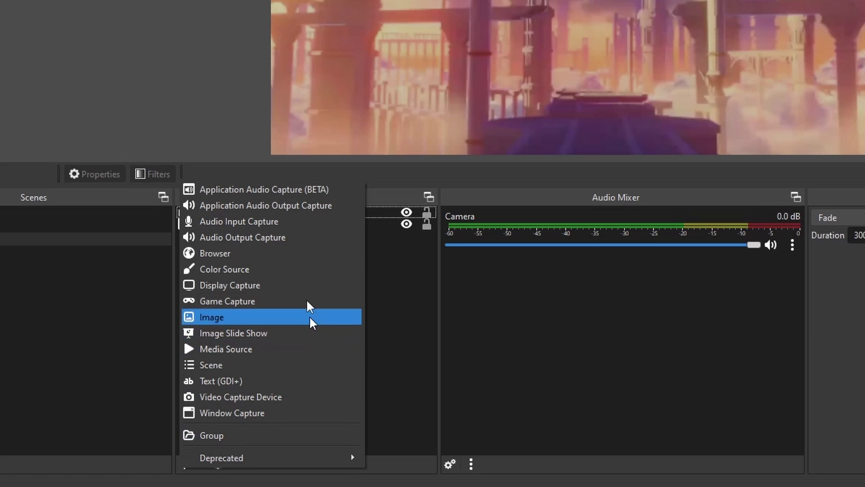
Add an audio input capture named 'Fifine mic' using the FIFINE K669 Microphone.
{"action": "left_click", "coordinate": [301, 221]}
{"action": "left_click", "coordinate": [180, 463]}
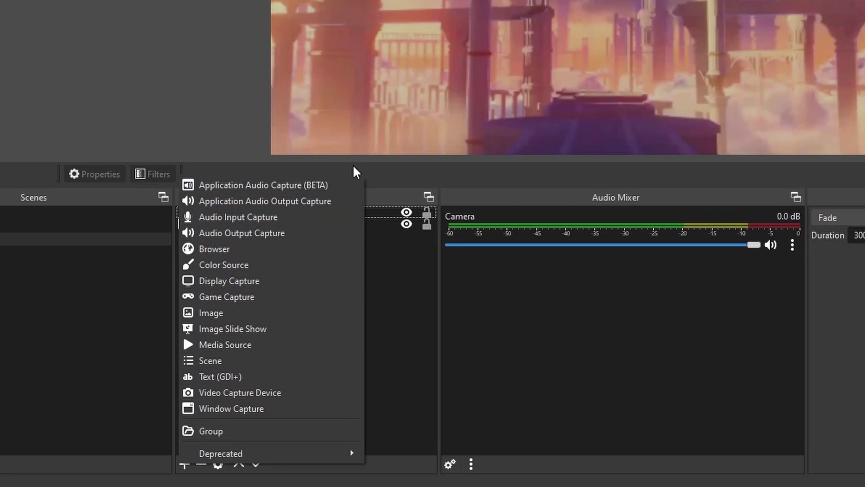
{"action": "left_click", "coordinate": [283, 221]}
{"action": "type", "text": "Fifine mi"}
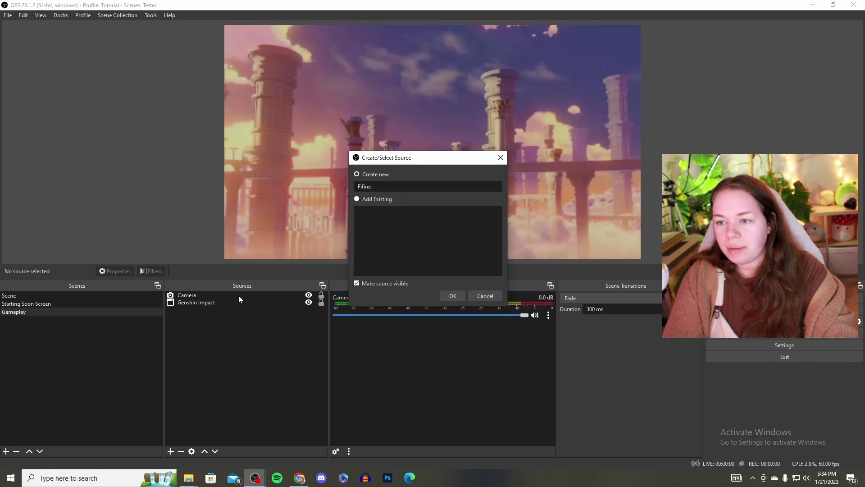
{"action": "type", "text": "c"}
{"action": "key", "text": "Return"}
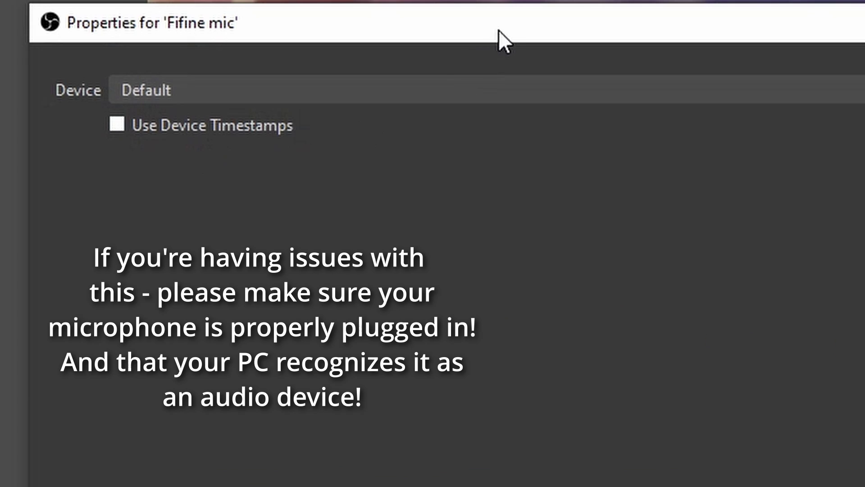
{"action": "left_click", "coordinate": [247, 91]}
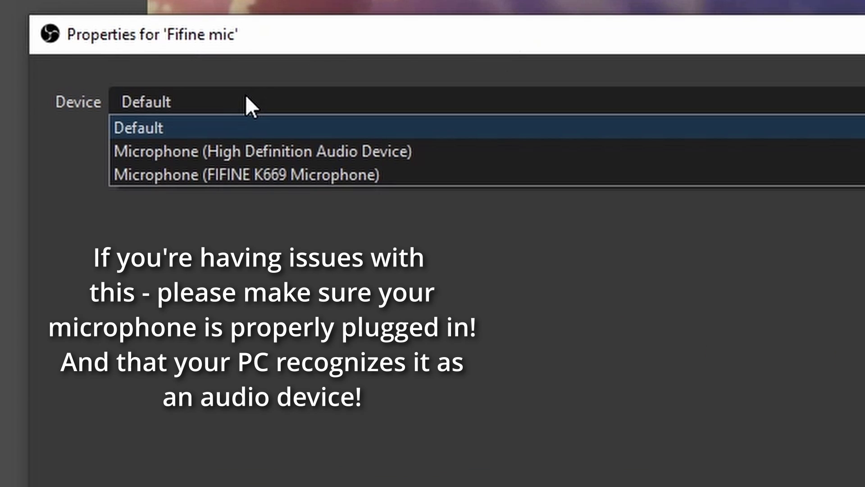
{"action": "left_click", "coordinate": [233, 174]}
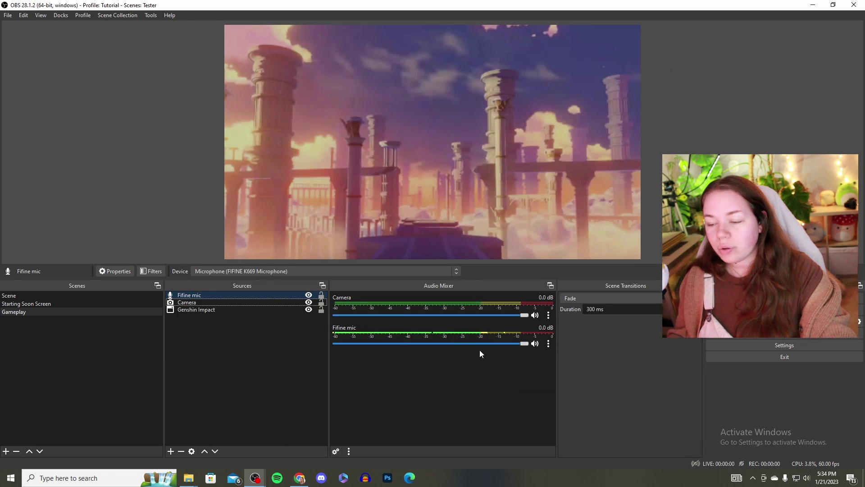
In Advanced Audio Properties, try Monitor and Output for Fifine mic, then set monitoring back off.
{"action": "left_click", "coordinate": [549, 343]}
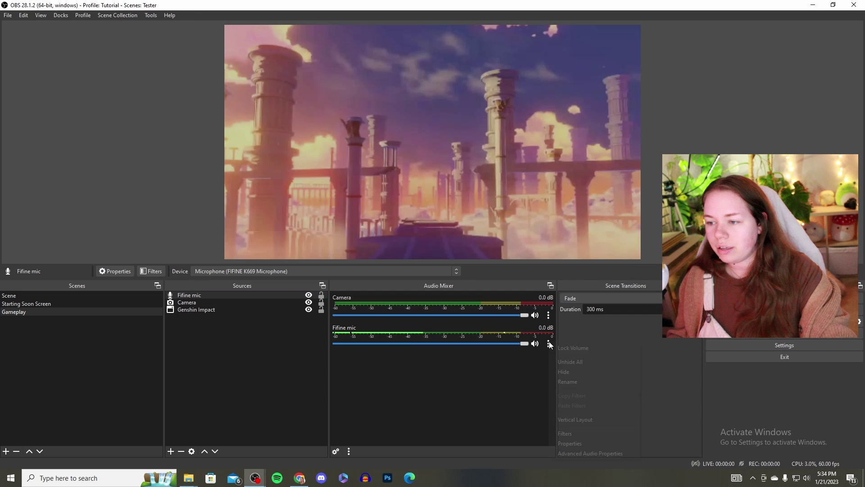
{"action": "left_click", "coordinate": [599, 454]}
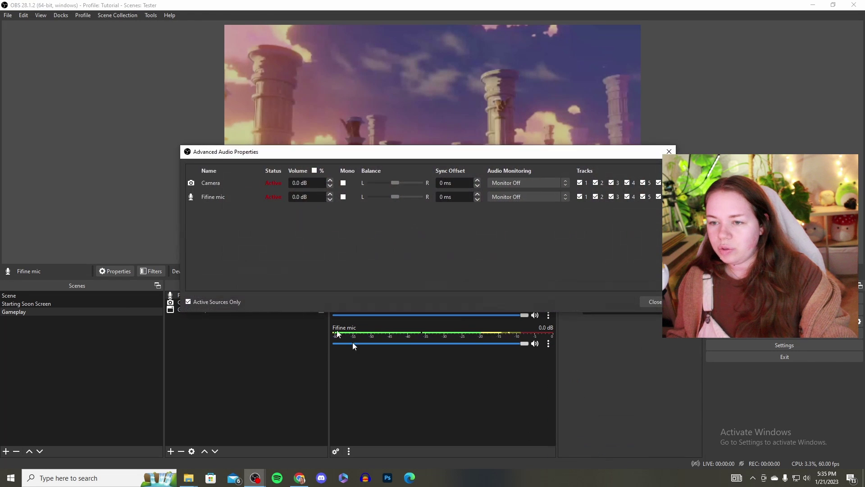
{"action": "left_click", "coordinate": [525, 196]}
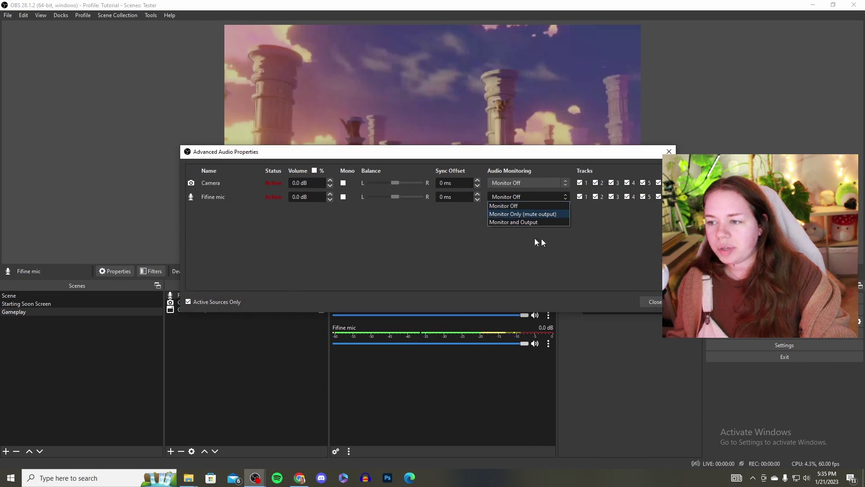
{"action": "left_click", "coordinate": [514, 222]}
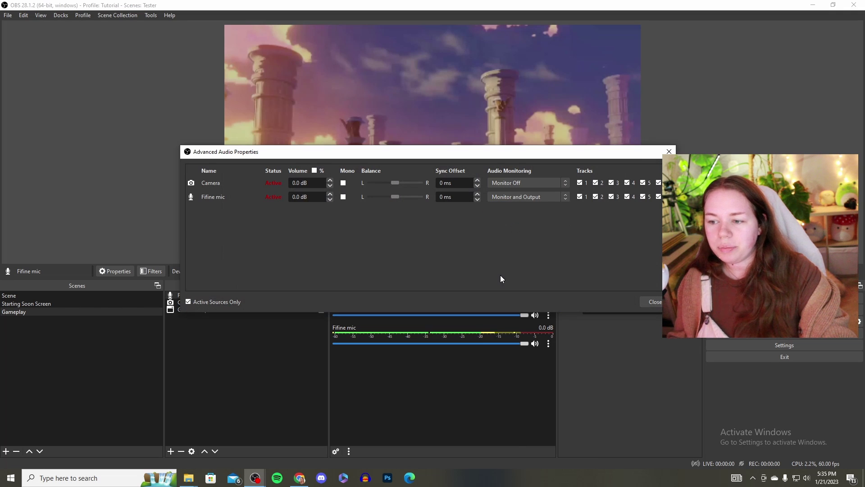
{"action": "left_click", "coordinate": [522, 199]}
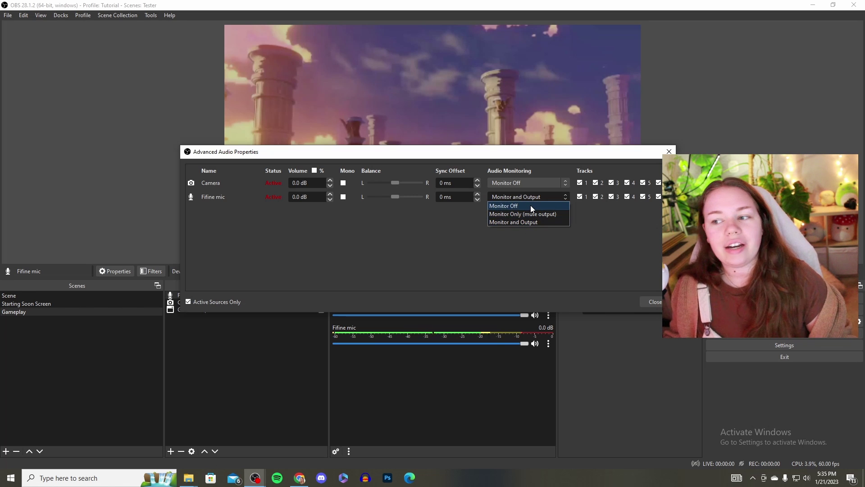
{"action": "left_click", "coordinate": [531, 206]}
{"action": "key", "text": "Escape"}
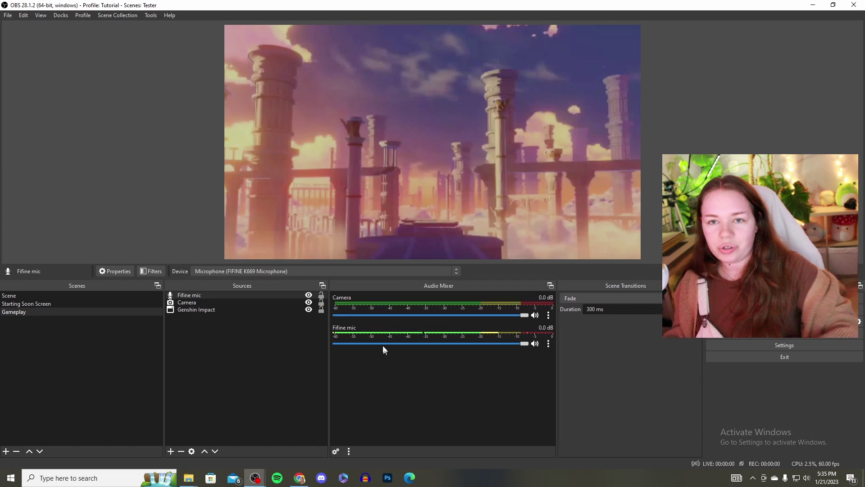
{"action": "left_click", "coordinate": [548, 343]}
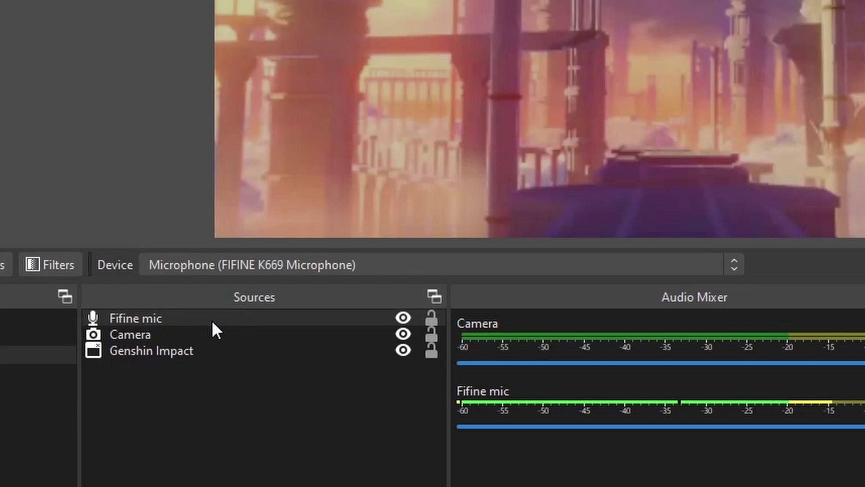
{"action": "left_click", "coordinate": [220, 321]}
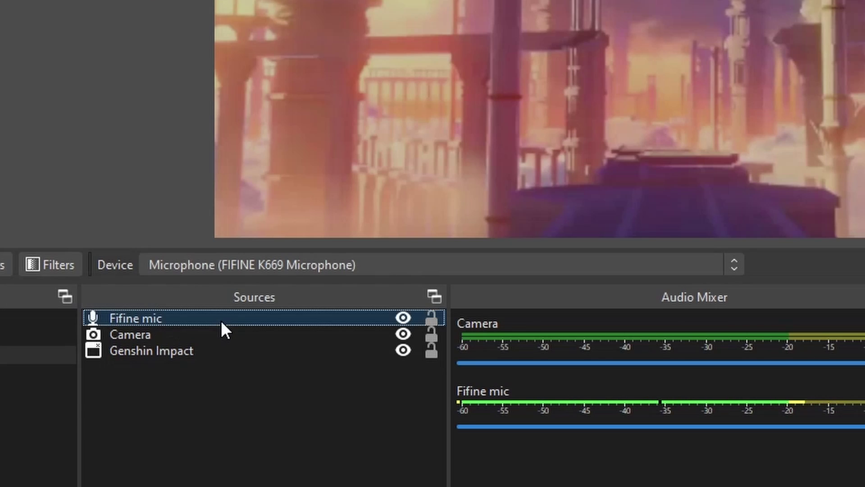
{"action": "right_click", "coordinate": [185, 321]}
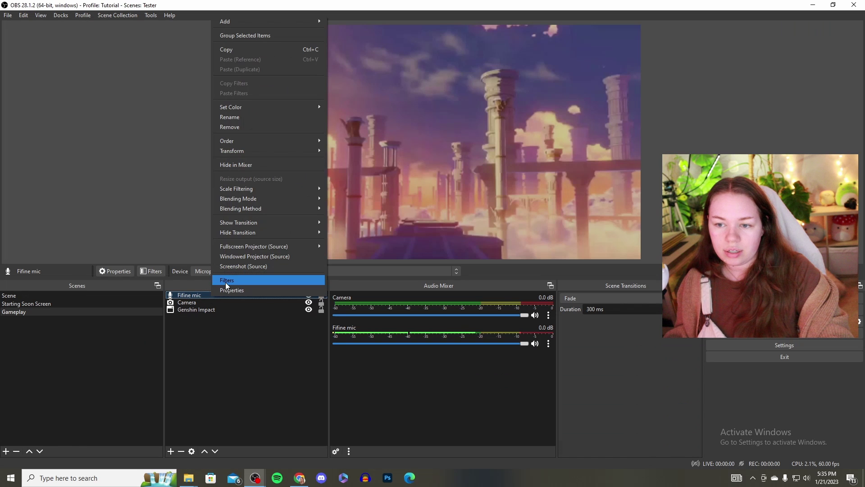
{"action": "left_click", "coordinate": [226, 283]}
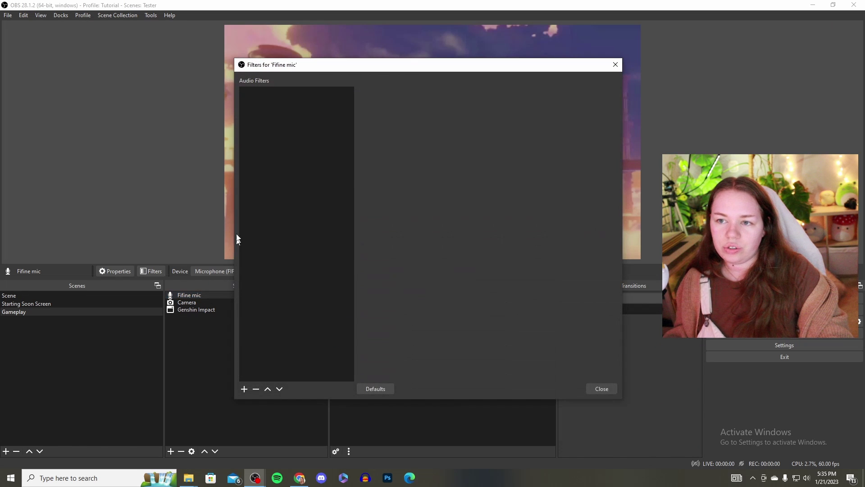
{"action": "left_click", "coordinate": [244, 389]}
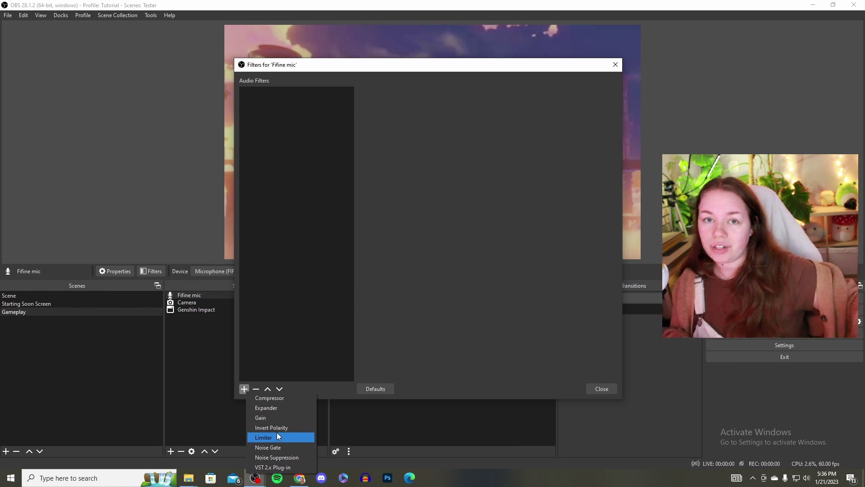
{"action": "left_click", "coordinate": [616, 67]}
{"action": "left_click", "coordinate": [616, 67]}
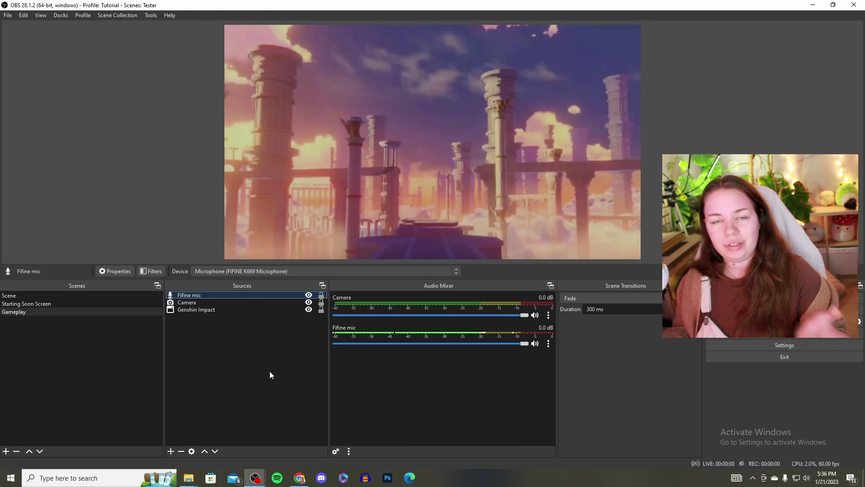
Select the Gameplay scene in the Scenes list.
{"action": "left_click", "coordinate": [49, 312]}
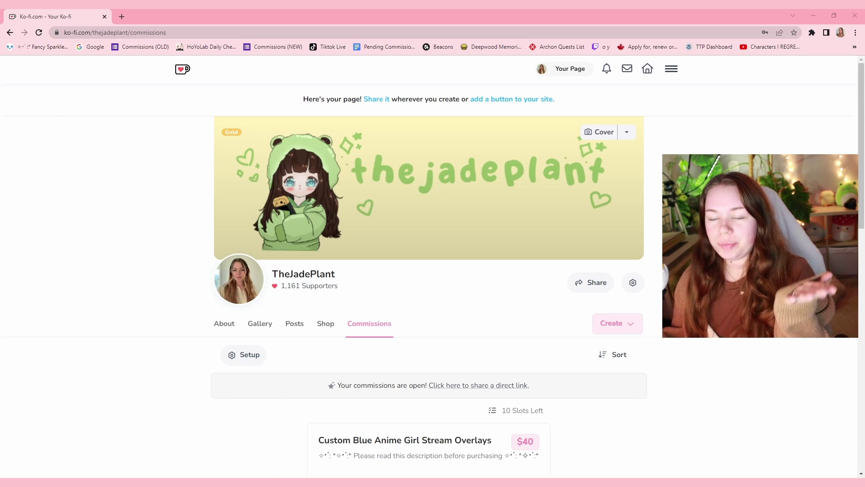
Browse the Ko-fi shop's product cards and open the Animated Froggy Twitch Stream Pack.
{"action": "left_click", "coordinate": [325, 324]}
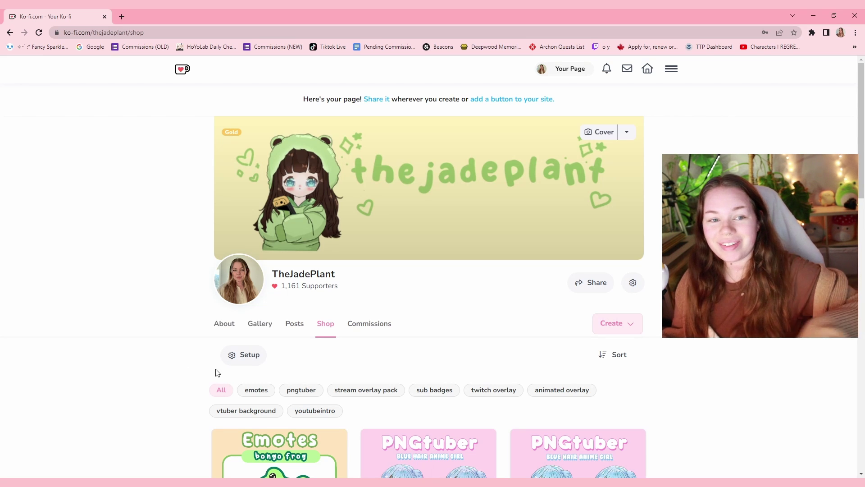
{"action": "scroll", "coordinate": [186, 361], "scroll_direction": "down", "scroll_amount": 5}
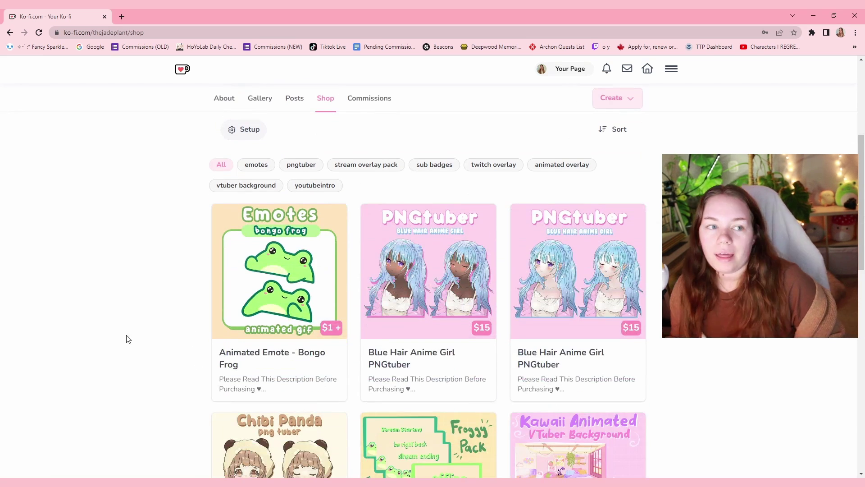
{"action": "scroll", "coordinate": [127, 340], "scroll_direction": "down", "scroll_amount": 2}
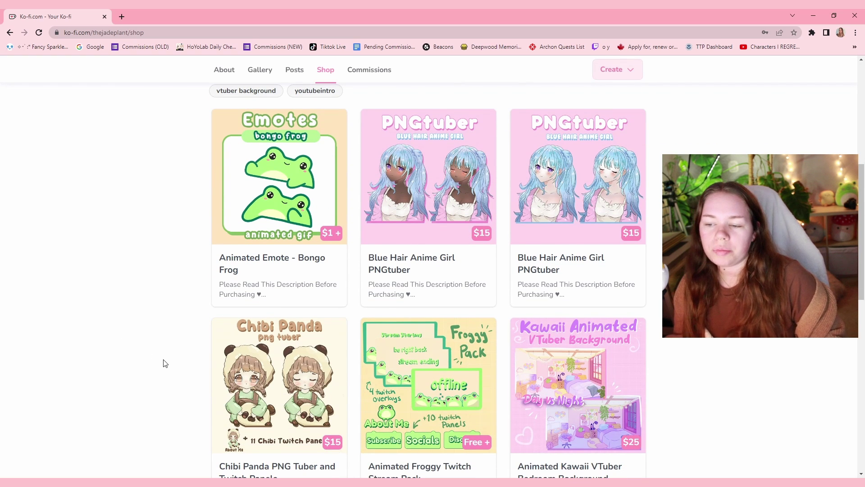
{"action": "scroll", "coordinate": [165, 364], "scroll_direction": "down", "scroll_amount": 2}
{"action": "scroll", "coordinate": [653, 406], "scroll_direction": "down", "scroll_amount": 8}
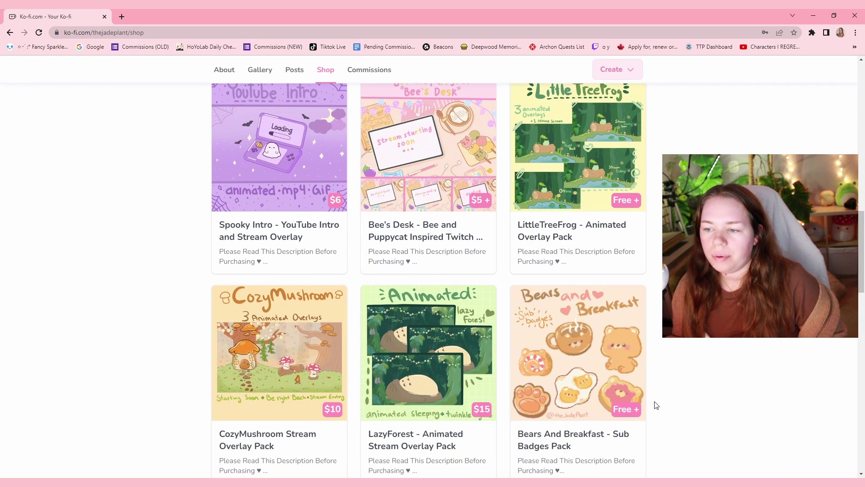
{"action": "scroll", "coordinate": [216, 303], "scroll_direction": "up", "scroll_amount": 6}
{"action": "scroll", "coordinate": [496, 281], "scroll_direction": "down", "scroll_amount": 4}
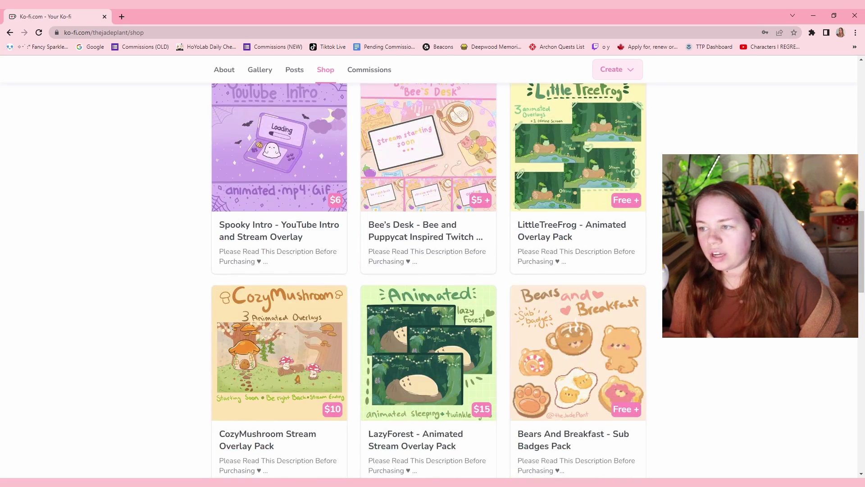
{"action": "scroll", "coordinate": [106, 270], "scroll_direction": "down", "scroll_amount": 3}
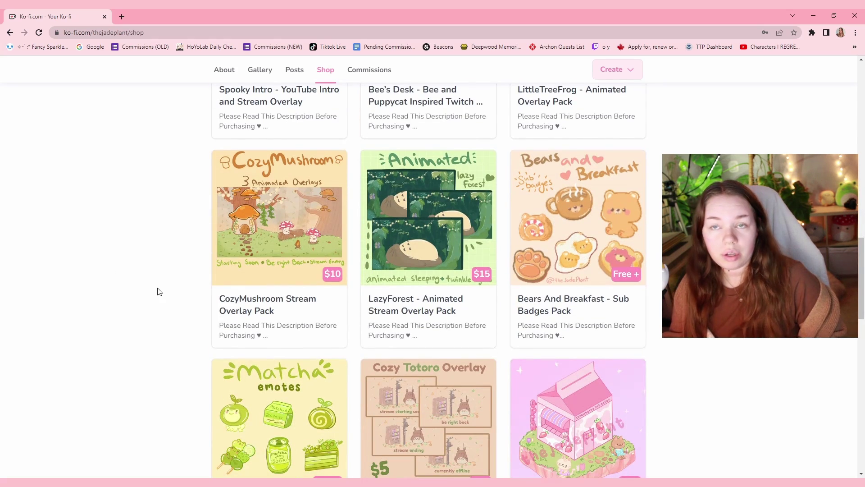
{"action": "scroll", "coordinate": [159, 292], "scroll_direction": "up", "scroll_amount": 9}
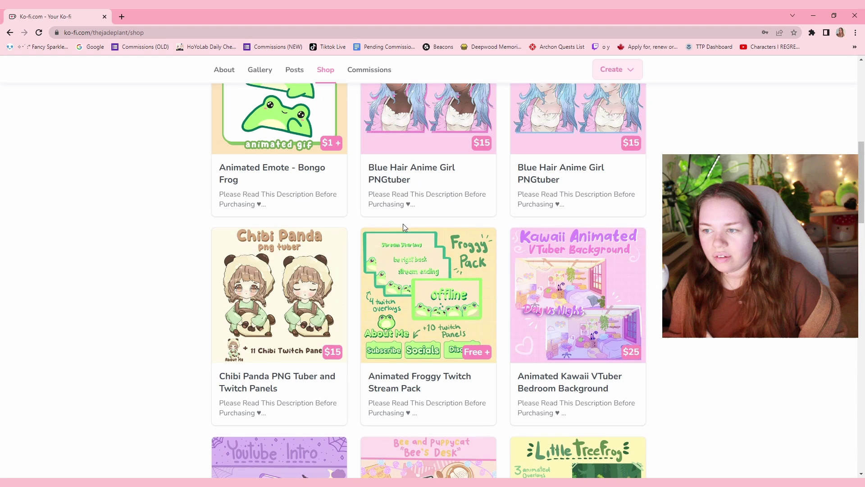
{"action": "left_click", "coordinate": [451, 408]}
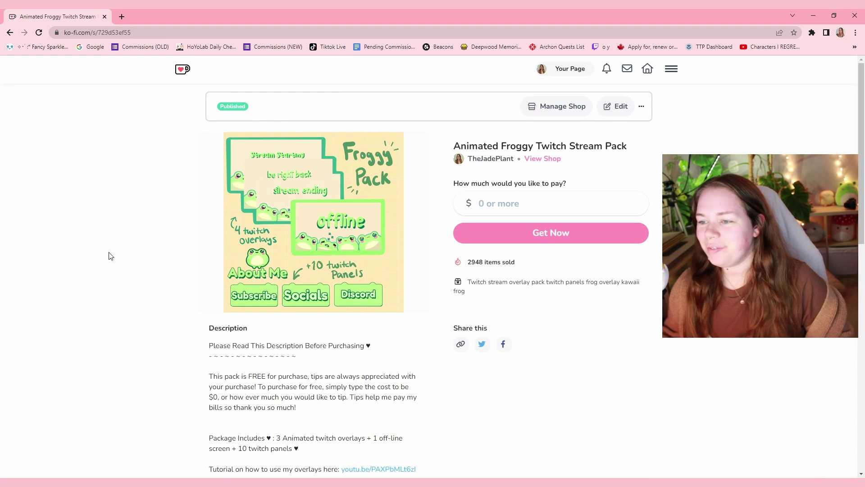
Read the pack description, highlighting what's included and the animated twitch overlays.
{"action": "scroll", "coordinate": [176, 245], "scroll_direction": "down", "scroll_amount": 2}
{"action": "scroll", "coordinate": [230, 357], "scroll_direction": "down", "scroll_amount": 2}
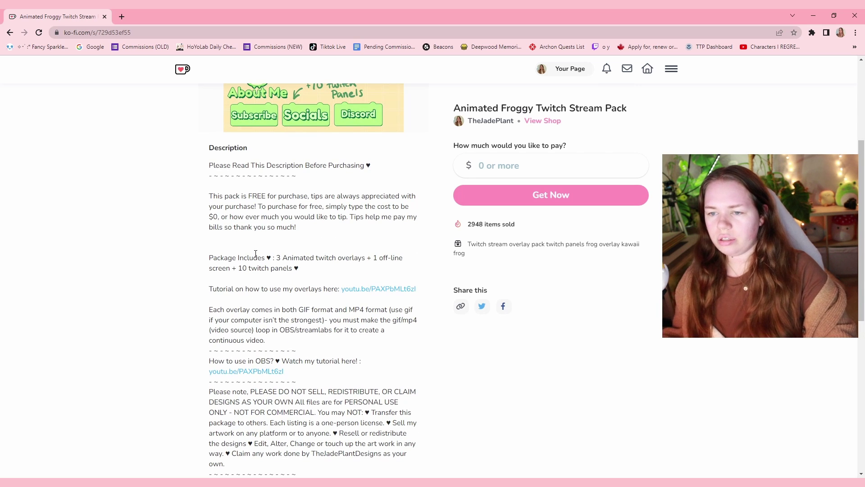
{"action": "left_click_drag", "start_coordinate": [278, 259], "coordinate": [332, 273]}
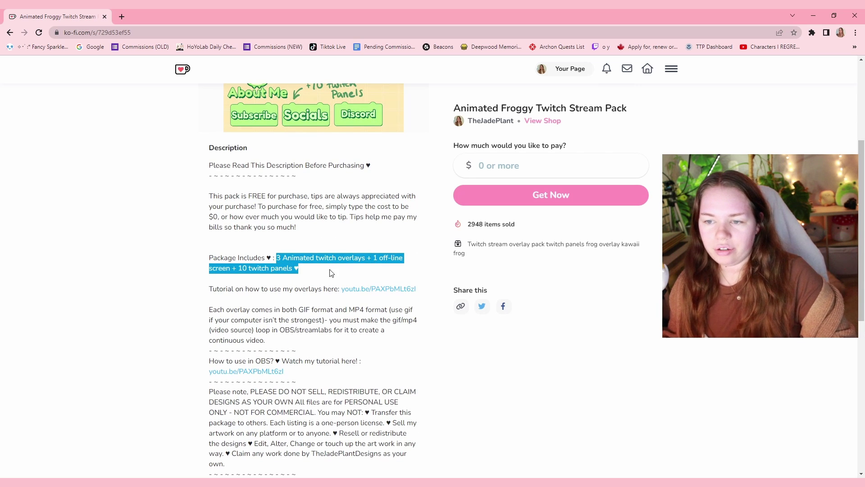
{"action": "left_click", "coordinate": [170, 279]}
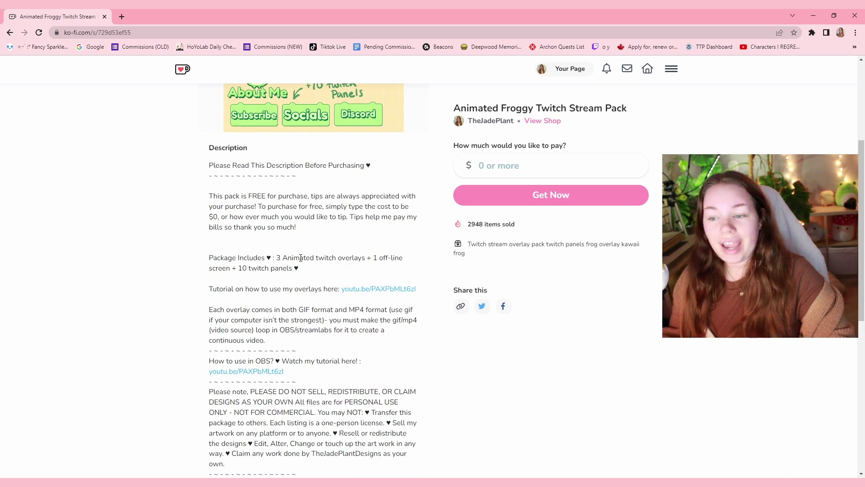
{"action": "left_click_drag", "start_coordinate": [300, 258], "coordinate": [366, 258]}
{"action": "left_click", "coordinate": [393, 258]}
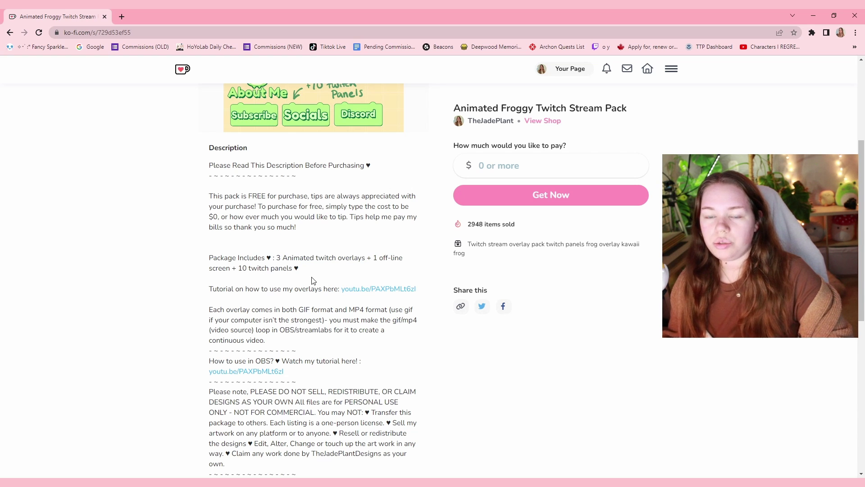
Enter 0 in the 'How much would you like to pay?' field.
{"action": "scroll", "coordinate": [461, 210], "scroll_direction": "up", "scroll_amount": 4}
{"action": "left_click", "coordinate": [462, 209]}
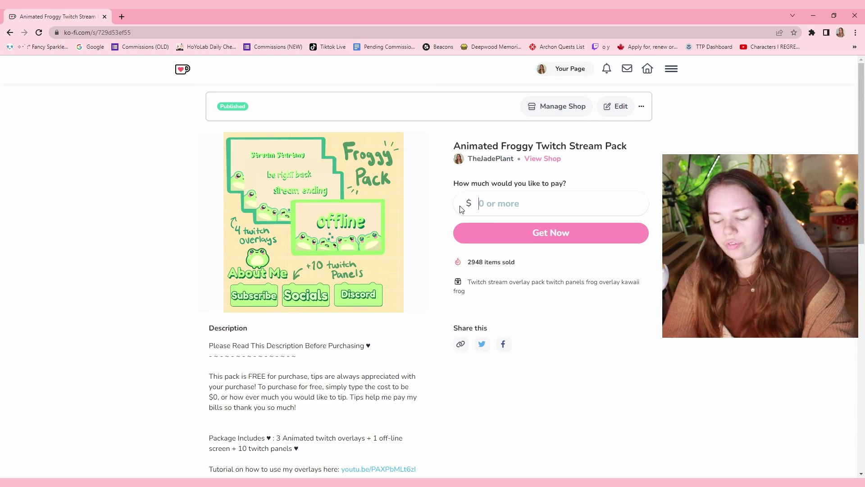
{"action": "type", "text": "0"}
{"action": "key", "text": "BackSpace"}
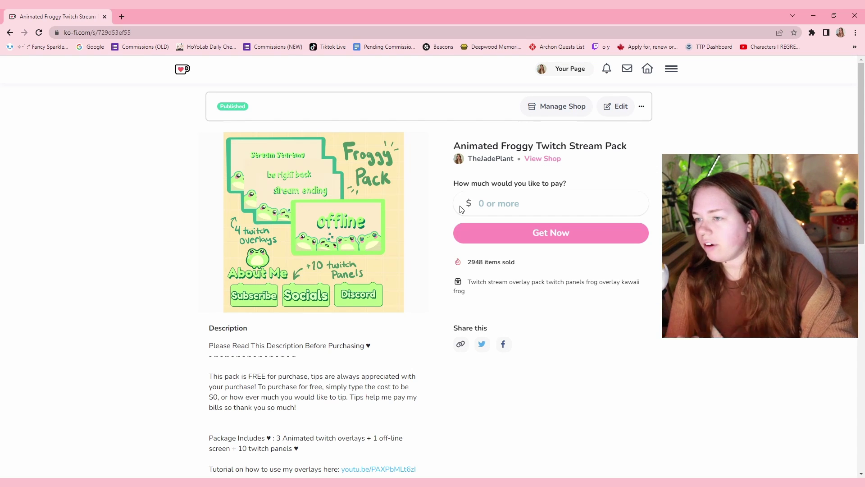
{"action": "type", "text": "0"}
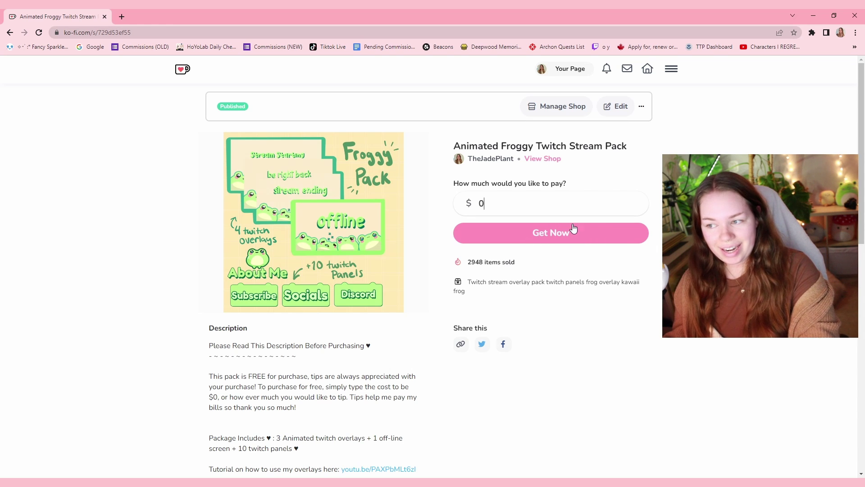
Complete the free $0.00 checkout and bring up the pack's 18 downloadable files.
{"action": "left_click", "coordinate": [594, 232]}
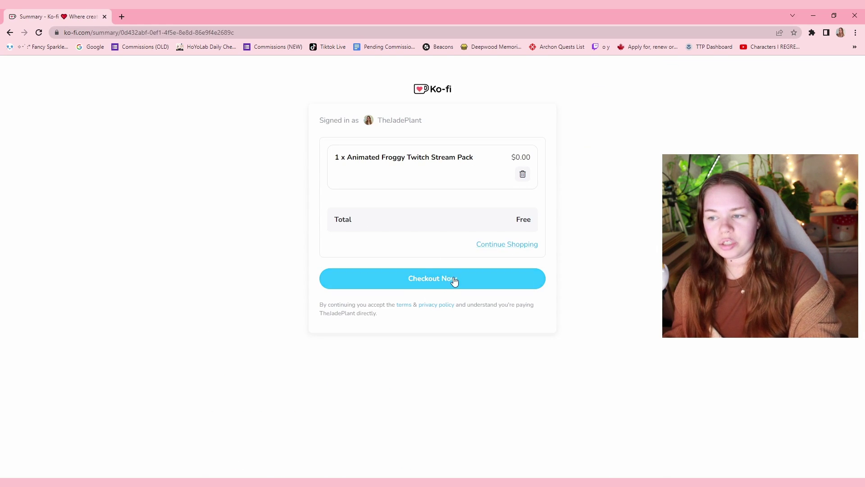
{"action": "left_click", "coordinate": [454, 276]}
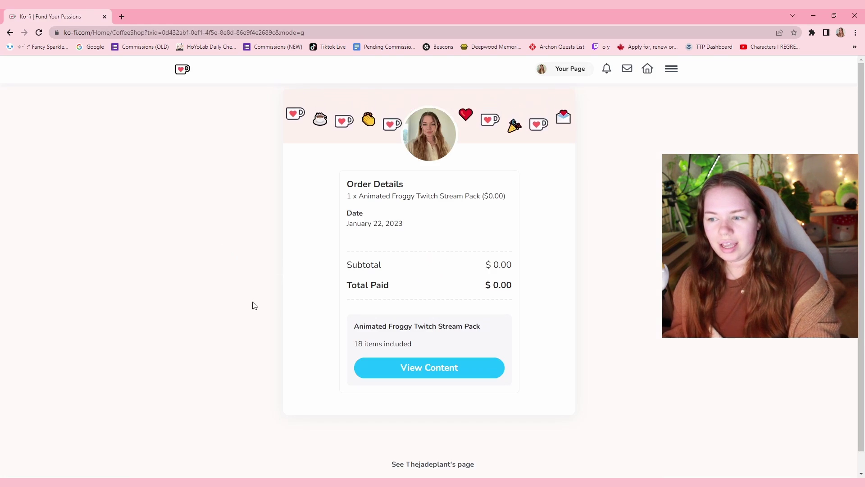
{"action": "left_click", "coordinate": [454, 361]}
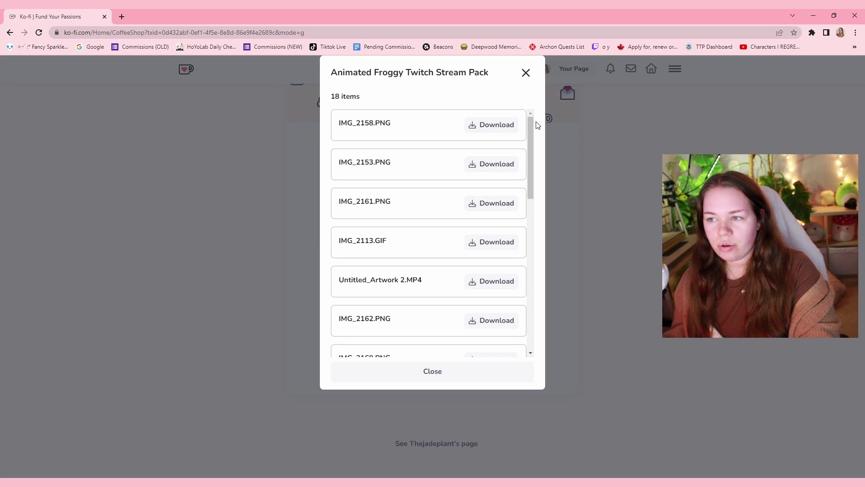
{"action": "left_click_drag", "start_coordinate": [536, 122], "coordinate": [531, 198]}
{"action": "scroll", "coordinate": [523, 216], "scroll_direction": "up", "scroll_amount": 7}
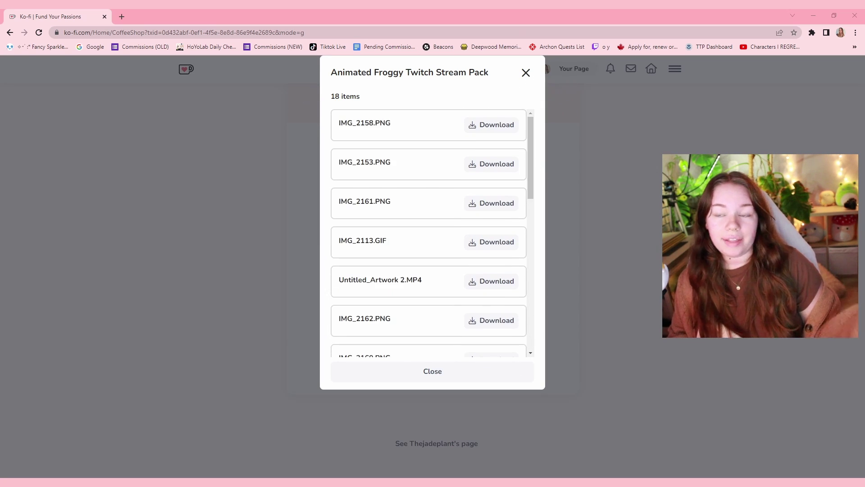